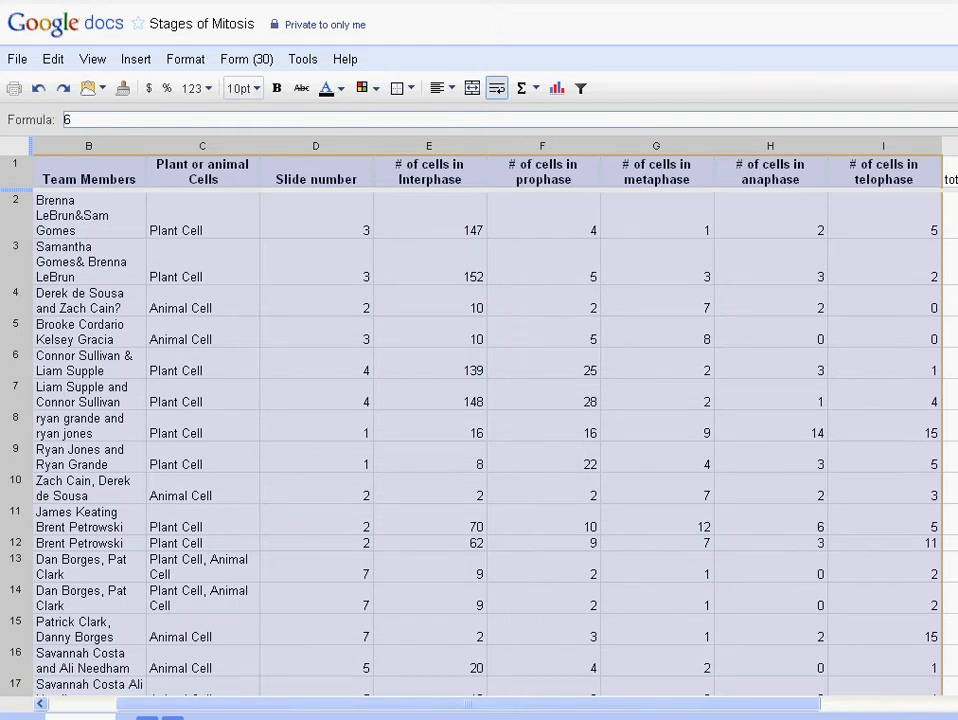
scroll(479, 430, down, 3)
scroll(479, 430, down, 1)
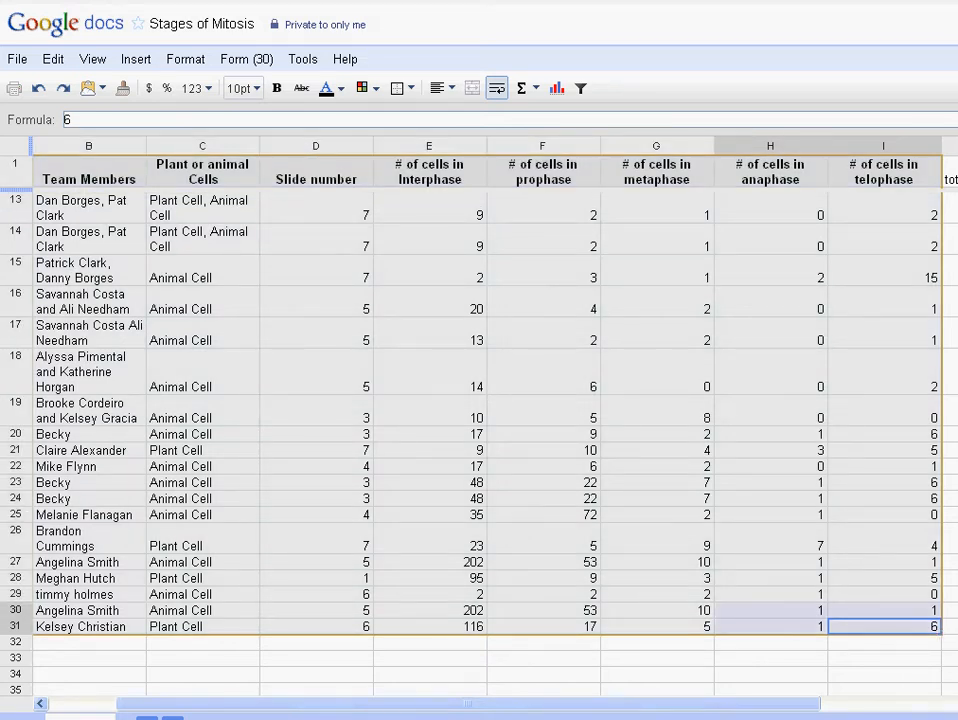
- Extend the selection up and left to cover all data rows and the timestamp column
key(shift+Up)
key(shift+Up)
key(shift+Up)
key(shift+Up)
key(shift+Up)
key(shift+Up)
key(shift+Left)
key(shift+Left)
key(shift+Left)
key(shift+Up)
key(shift+Left)
key(shift+Up)
key(shift+Up)
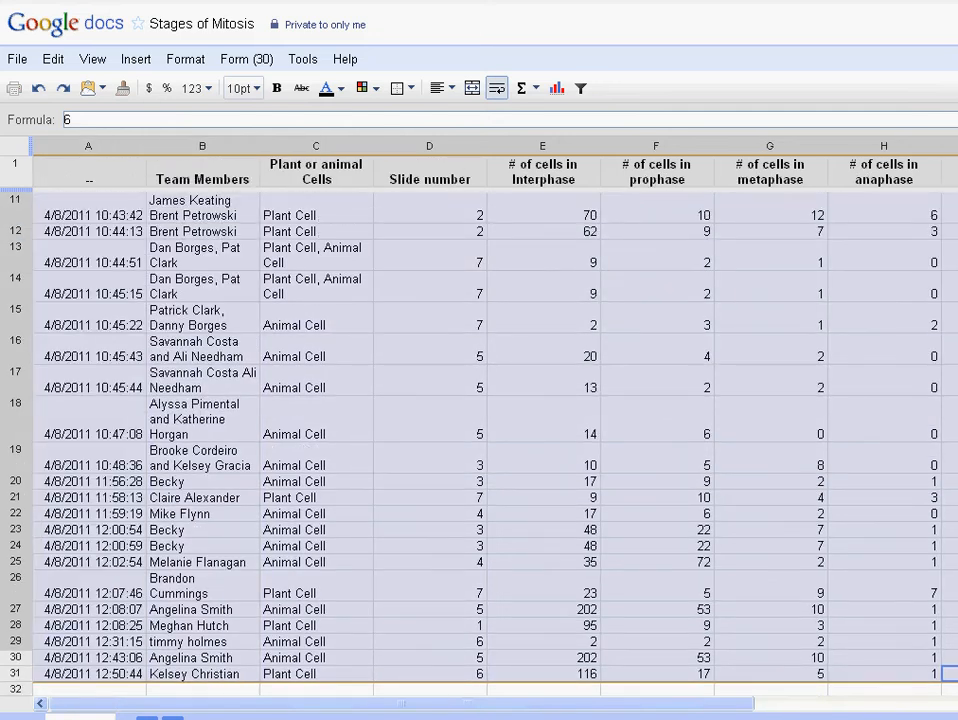
key(shift+Up)
key(shift+Up)
key(shift+Up)
key(shift+Up)
key(shift+Up)
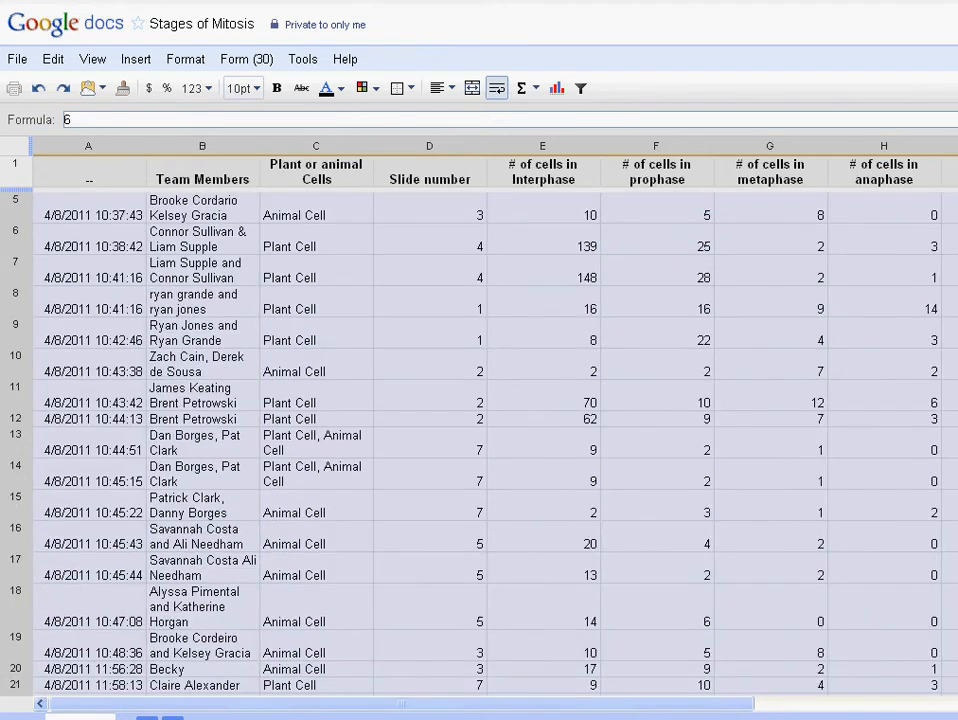
key(shift+Up)
key(shift+Up)
key(shift+Up)
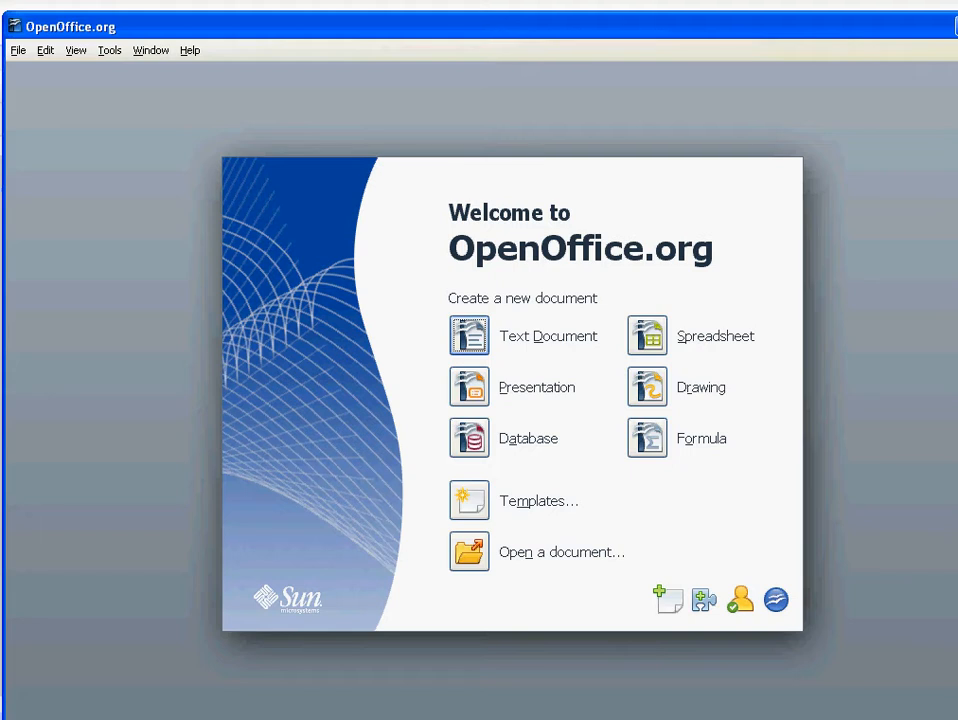
- Create a new blank Calc spreadsheet from the Start Center
key(Right)
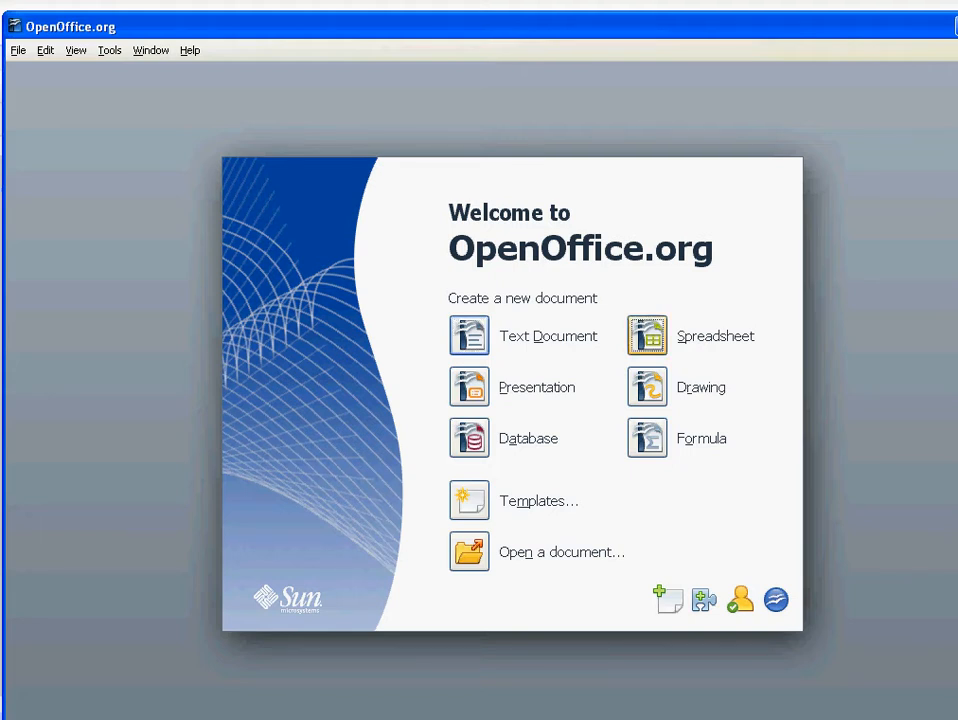
click(646, 336)
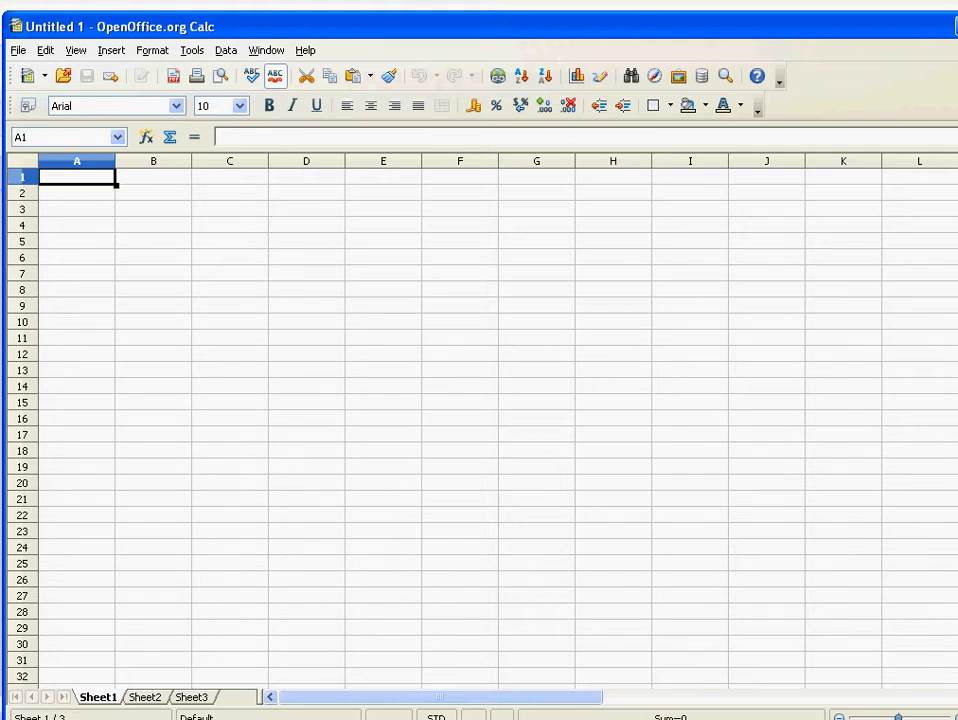
- Paste the copied mitosis table into A1, accepting the Tab-separated Text Import settings
right_click(90, 177)
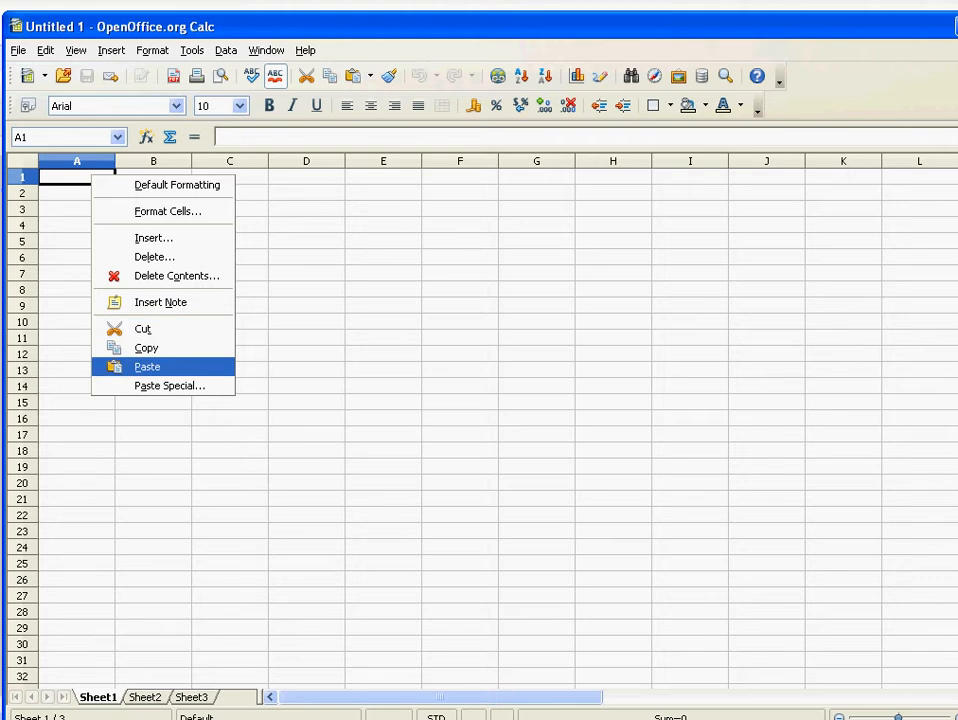
click(147, 366)
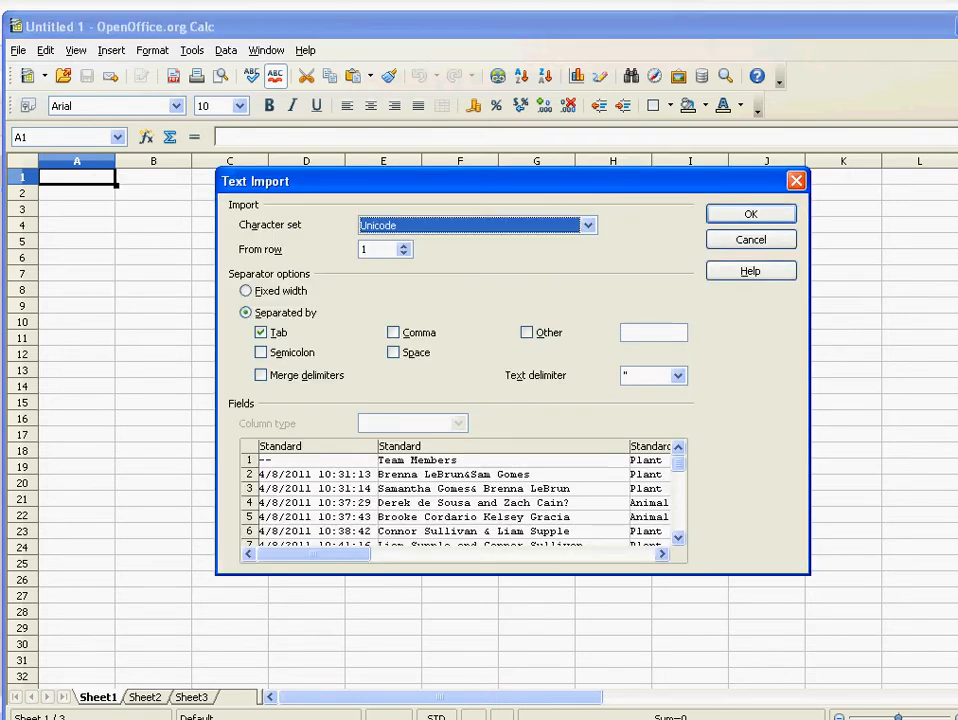
key(Return)
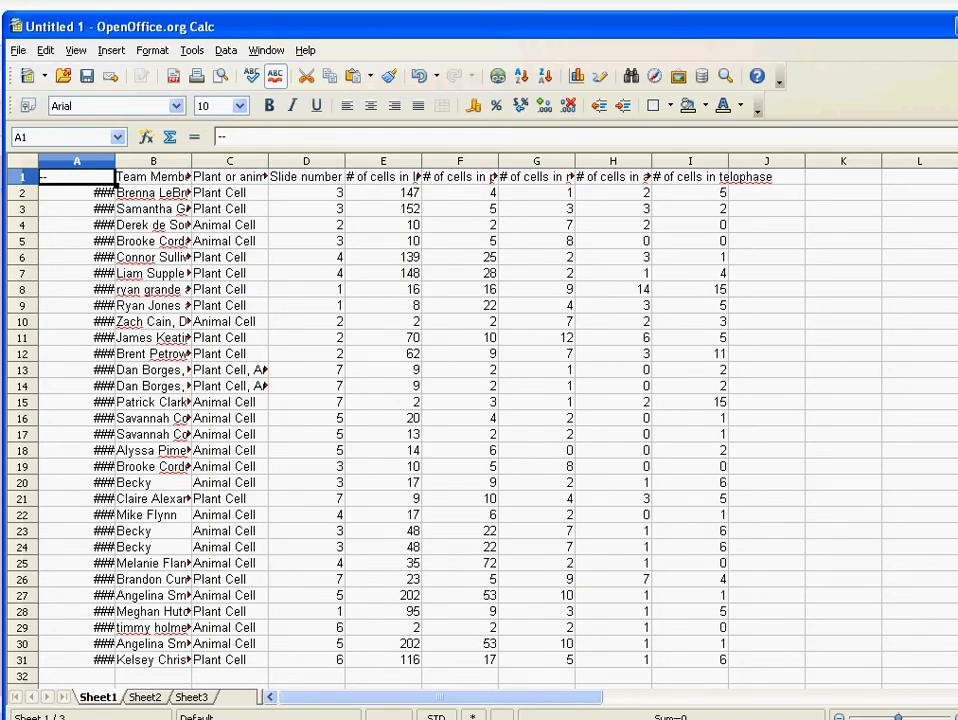
- Reveal the timestamps in column A, then delete that column so Team Members comes first
drag(115, 161, 153, 161)
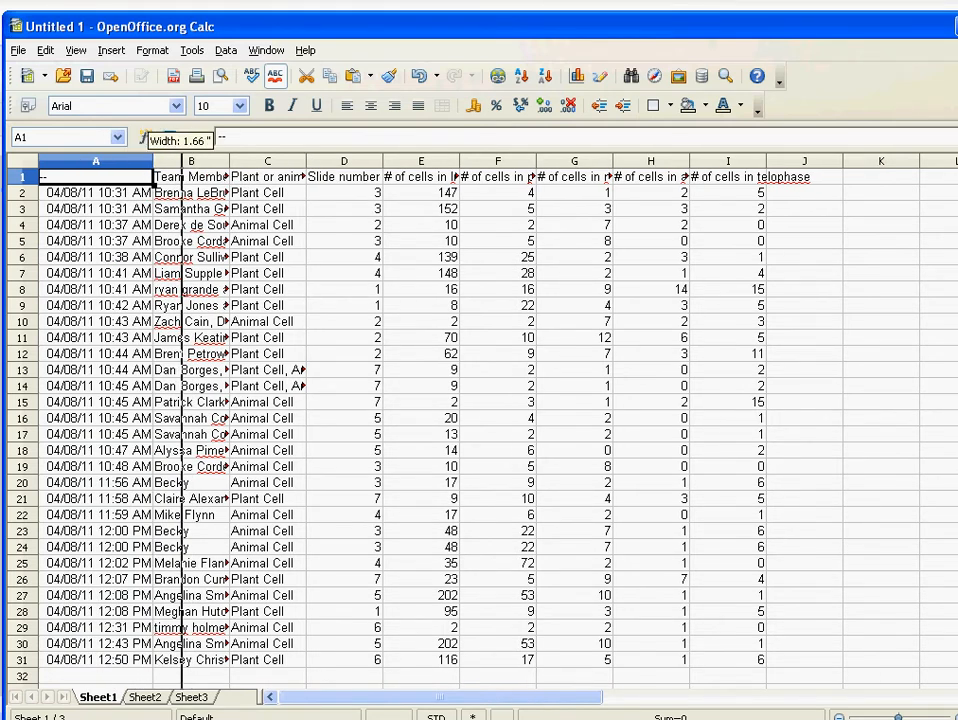
drag(153, 161, 181, 161)
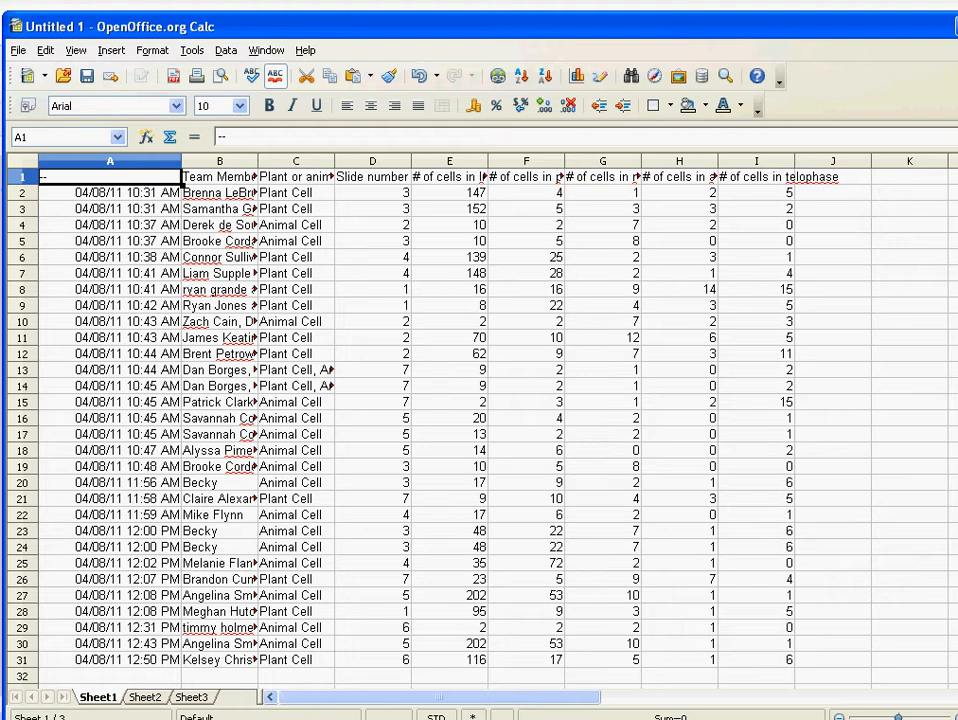
click(110, 161)
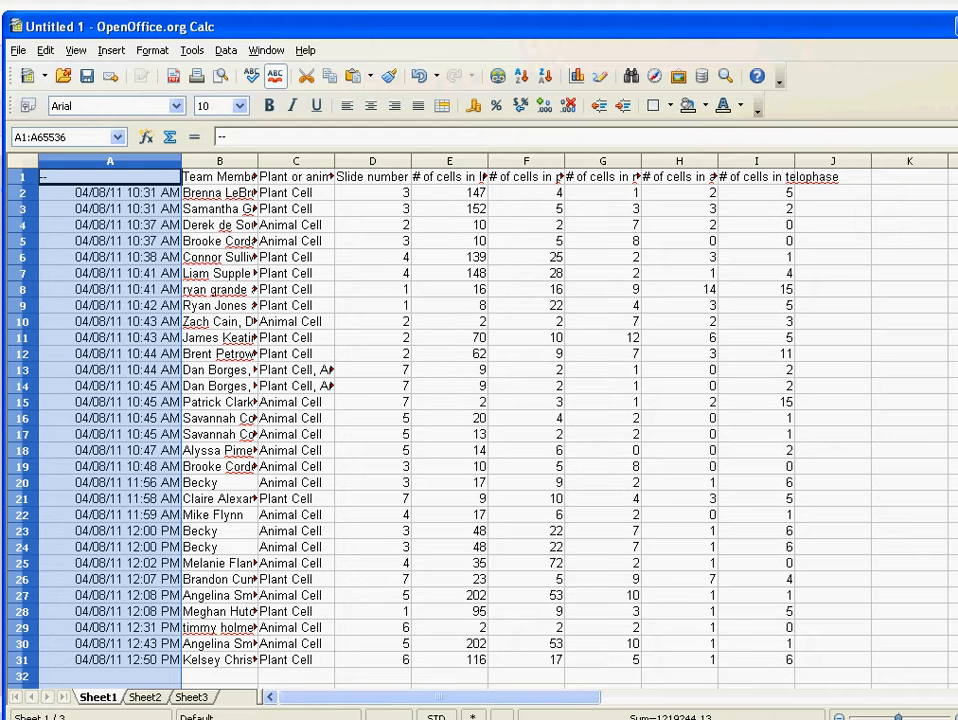
right_click(108, 160)
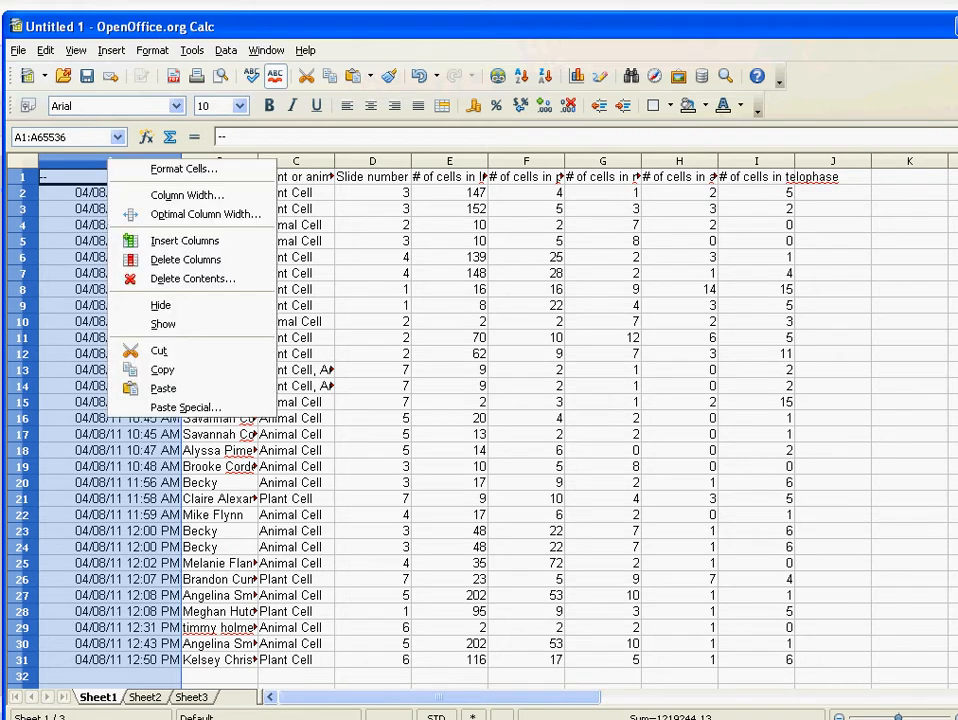
click(185, 259)
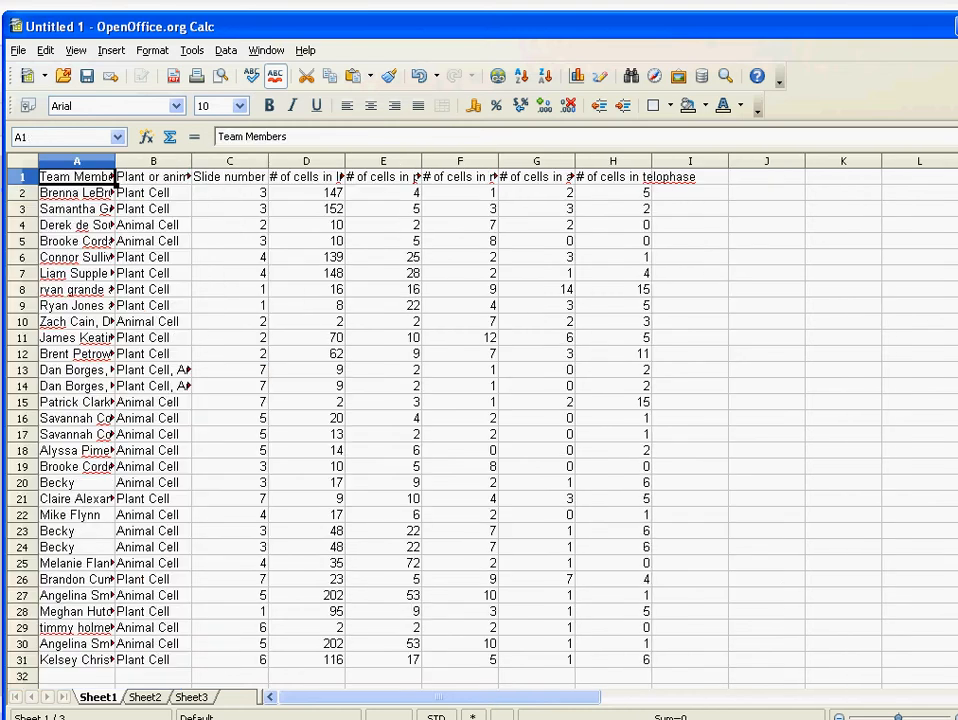
- Adjust the new column A width to fit the team names
drag(115, 160, 179, 160)
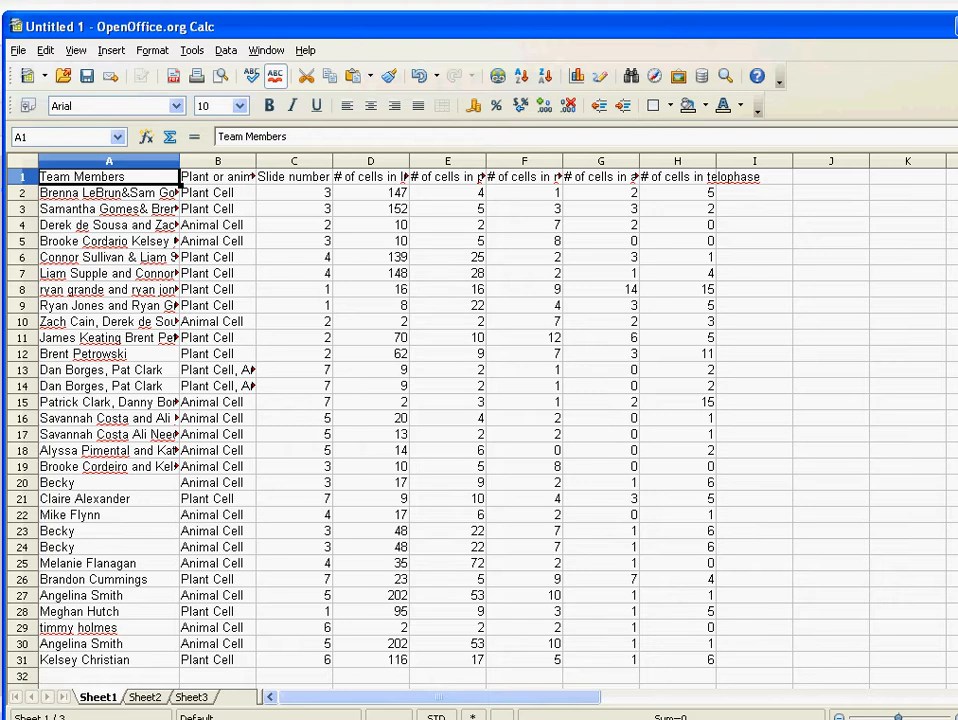
mouse_move(179, 160)
mouse_down()
mouse_move(75, 160)
mouse_move(98, 160)
mouse_up()
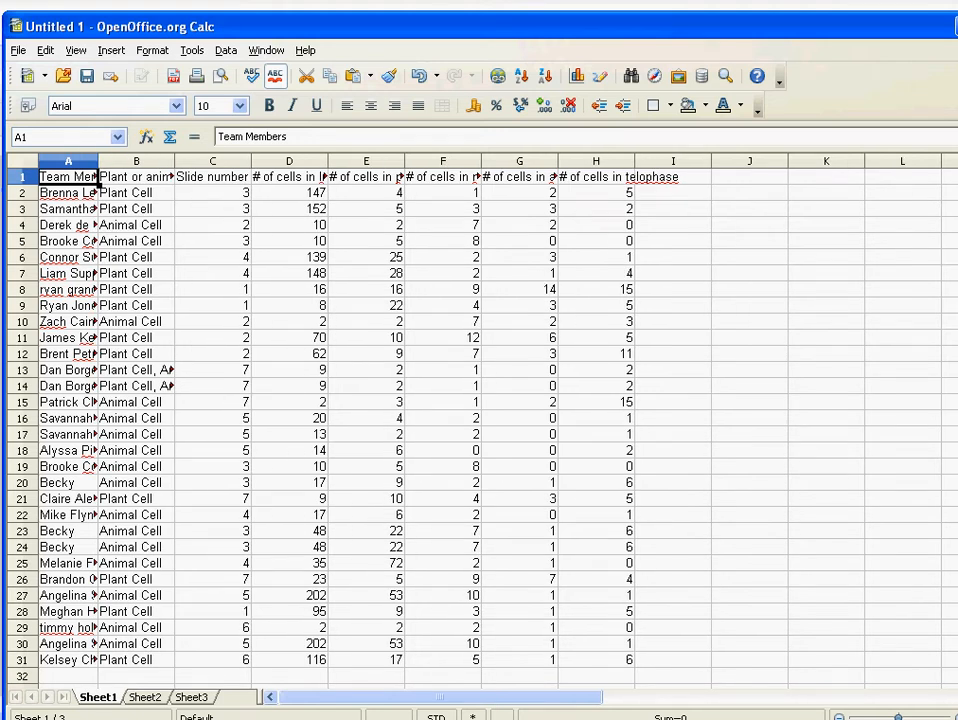
- Make the header row bold and widen columns C and D to show Slide number and Interphase
click(22, 177)
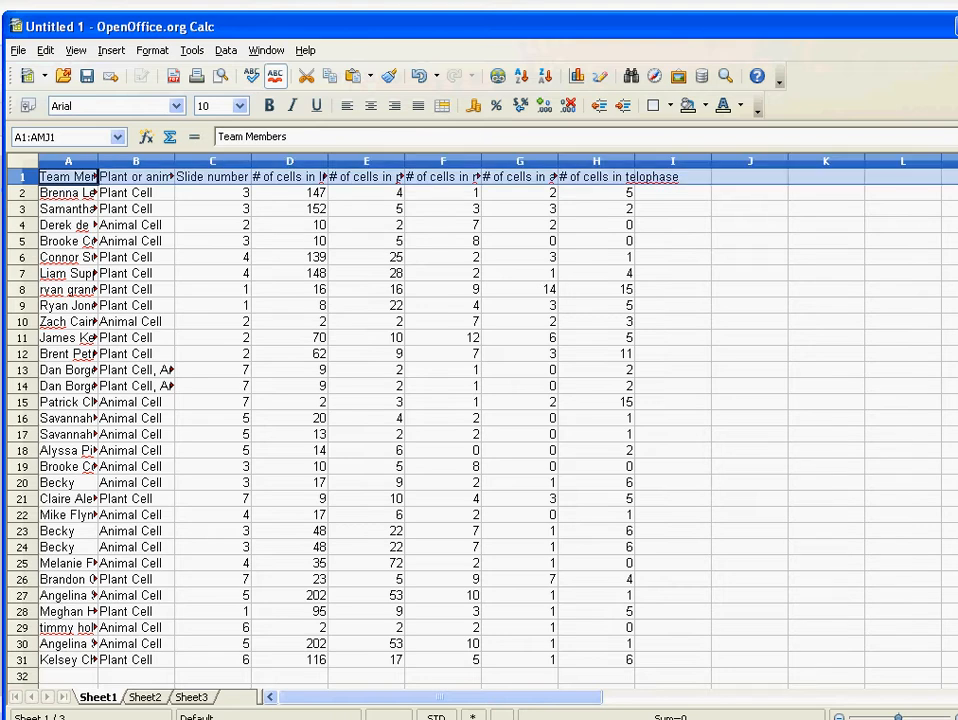
click(269, 105)
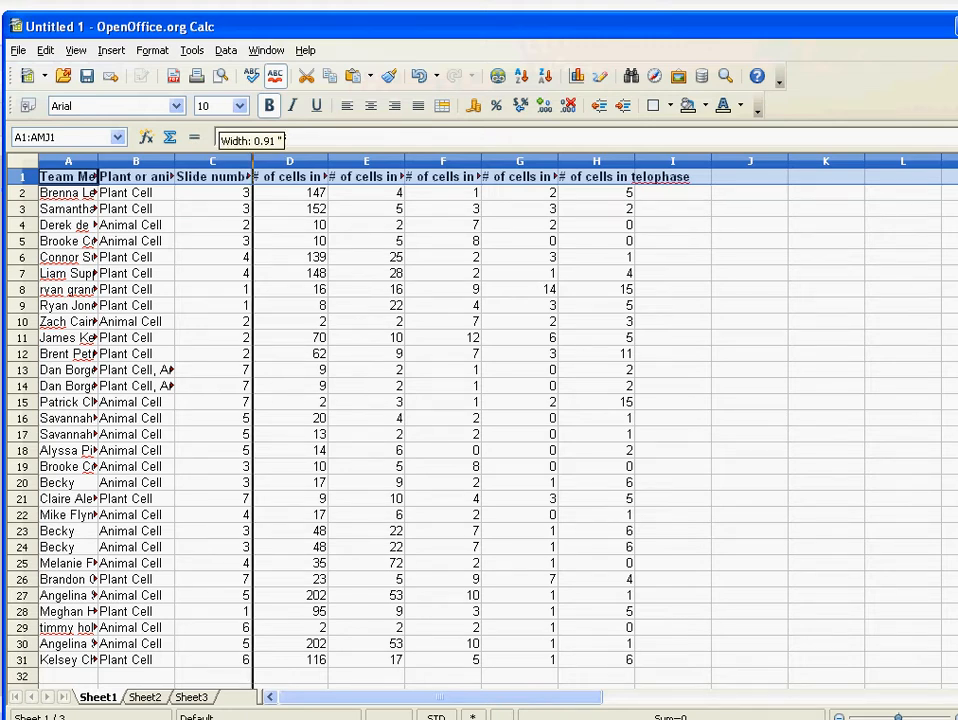
drag(251, 161, 266, 161)
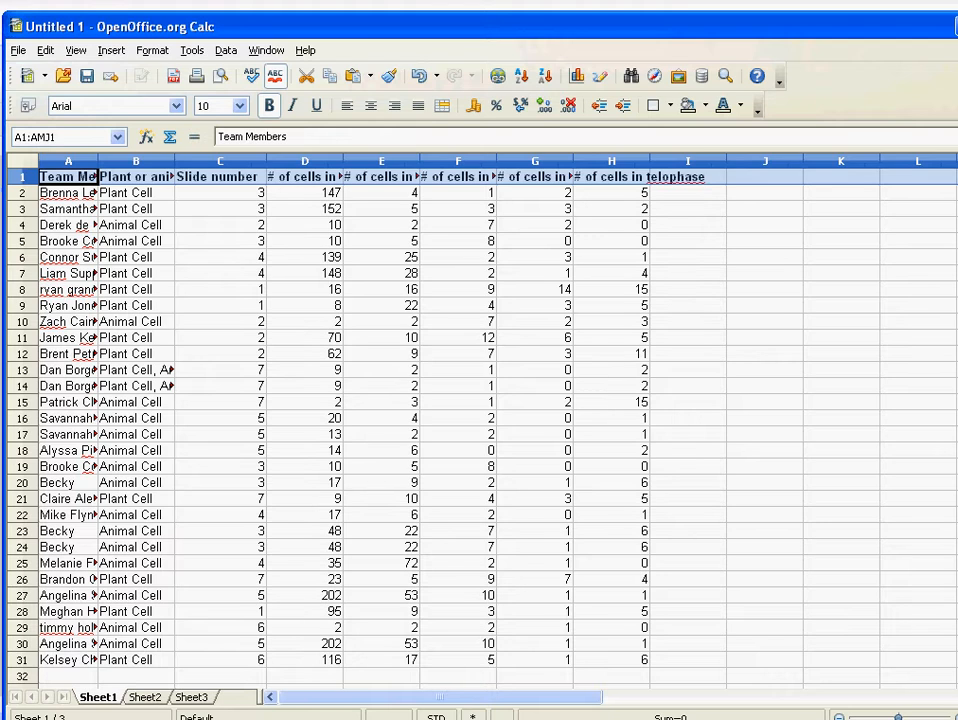
drag(344, 161, 412, 161)
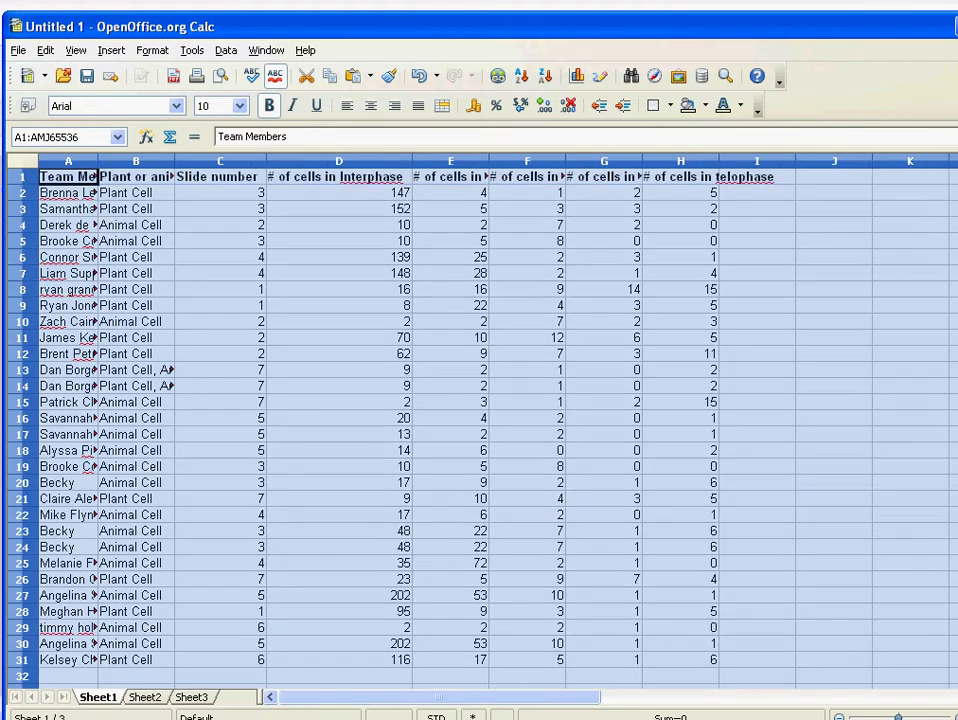
- Auto-fit every column, then narrow column A and the Plant or animal Cells column
click(22, 162)
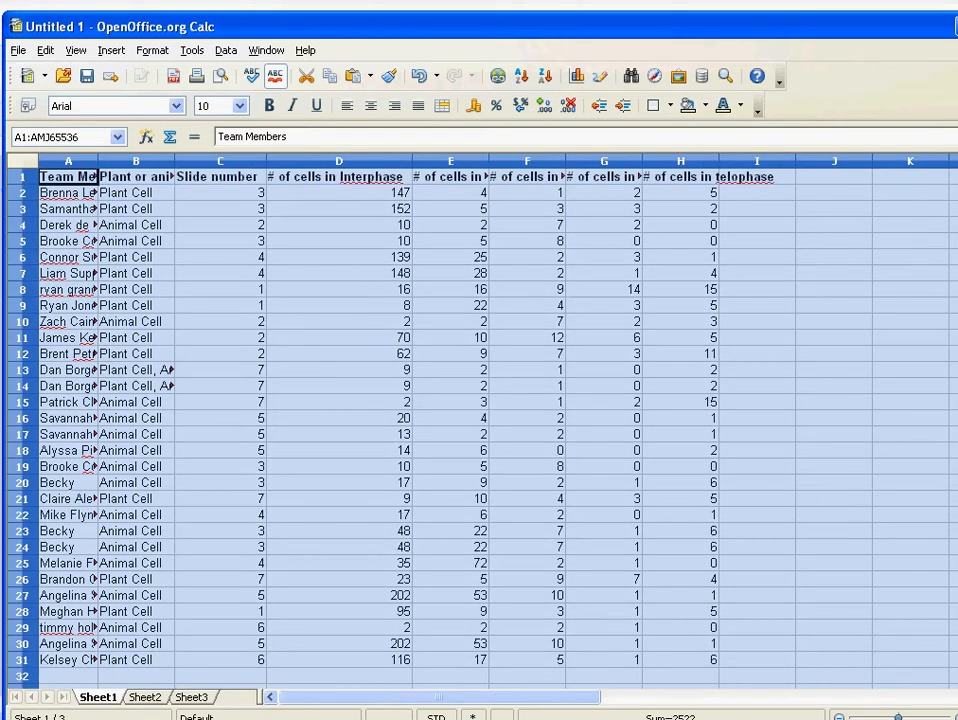
double_click(98, 161)
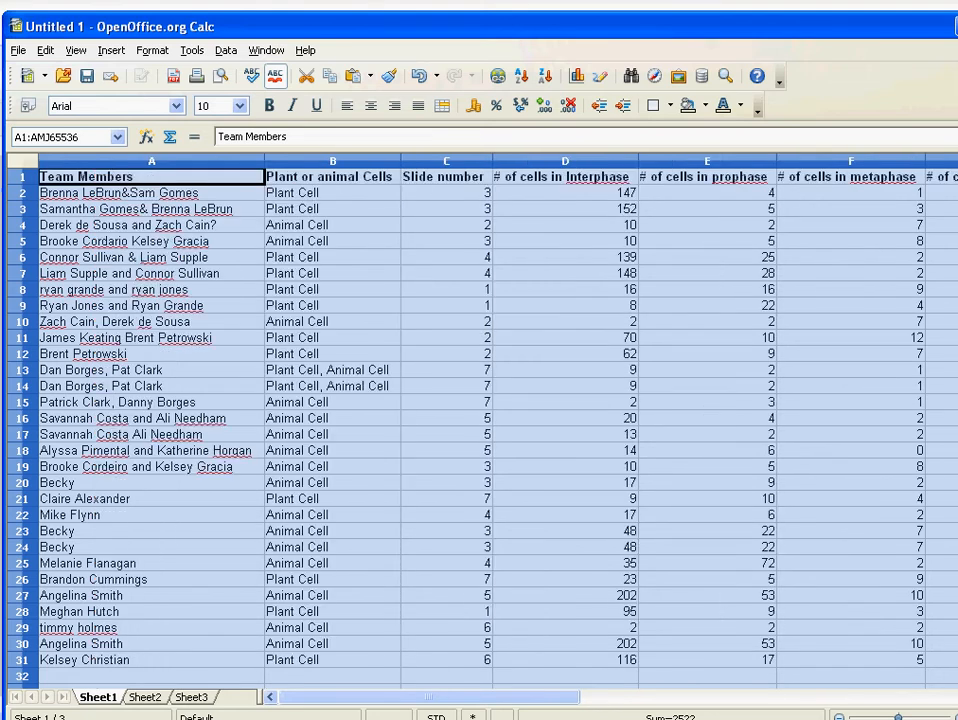
click(446, 305)
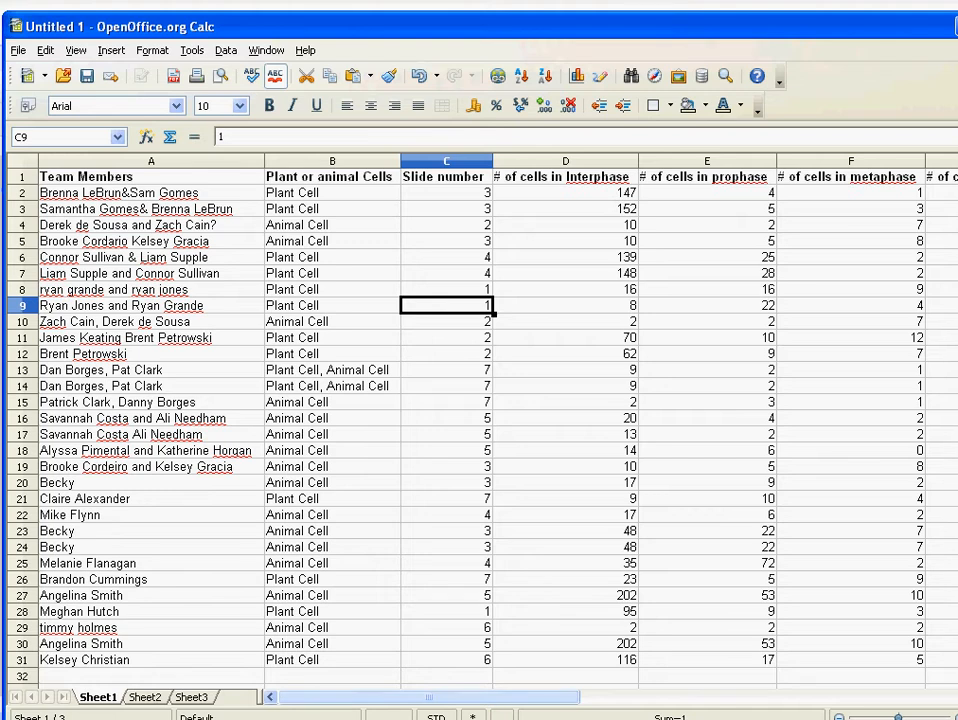
mouse_move(440, 697)
mouse_down()
mouse_move(530, 697)
mouse_move(430, 697)
mouse_up()
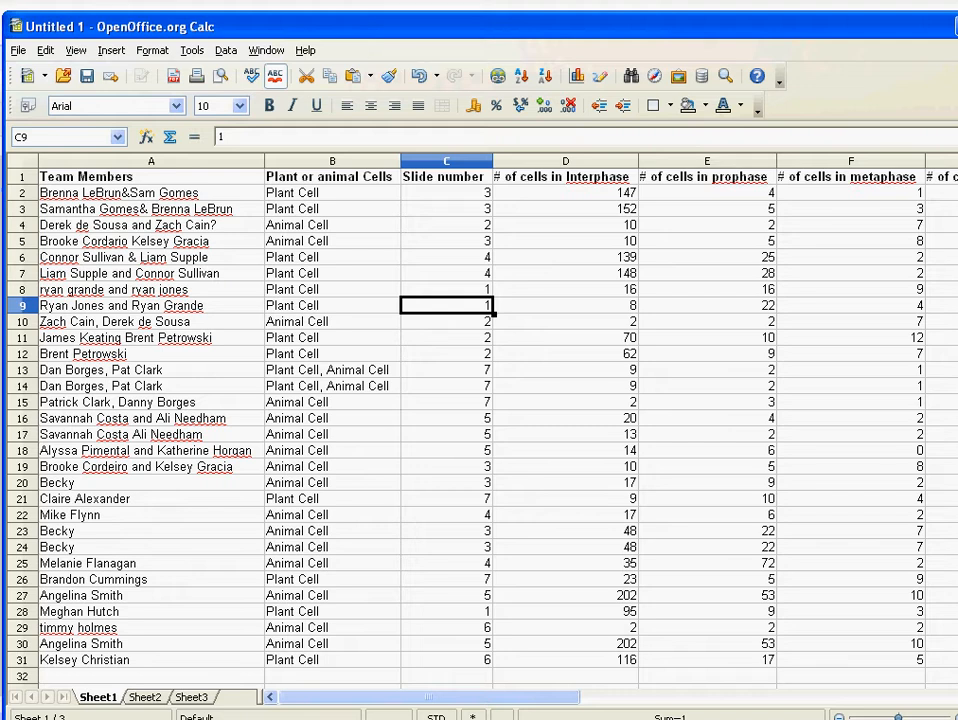
drag(264, 161, 82, 161)
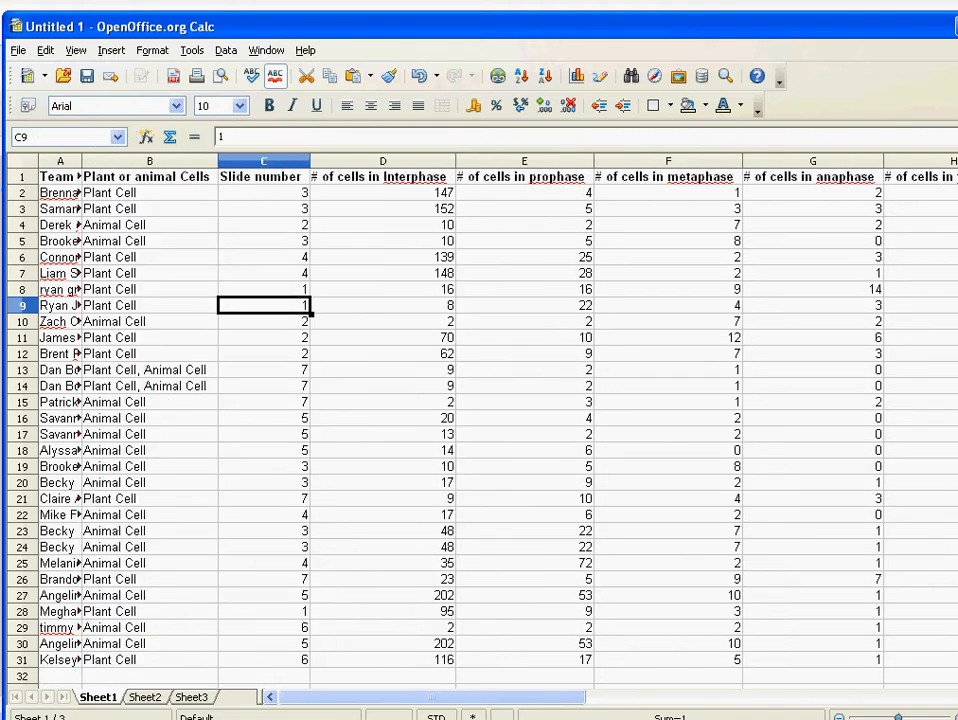
drag(218, 161, 140, 161)
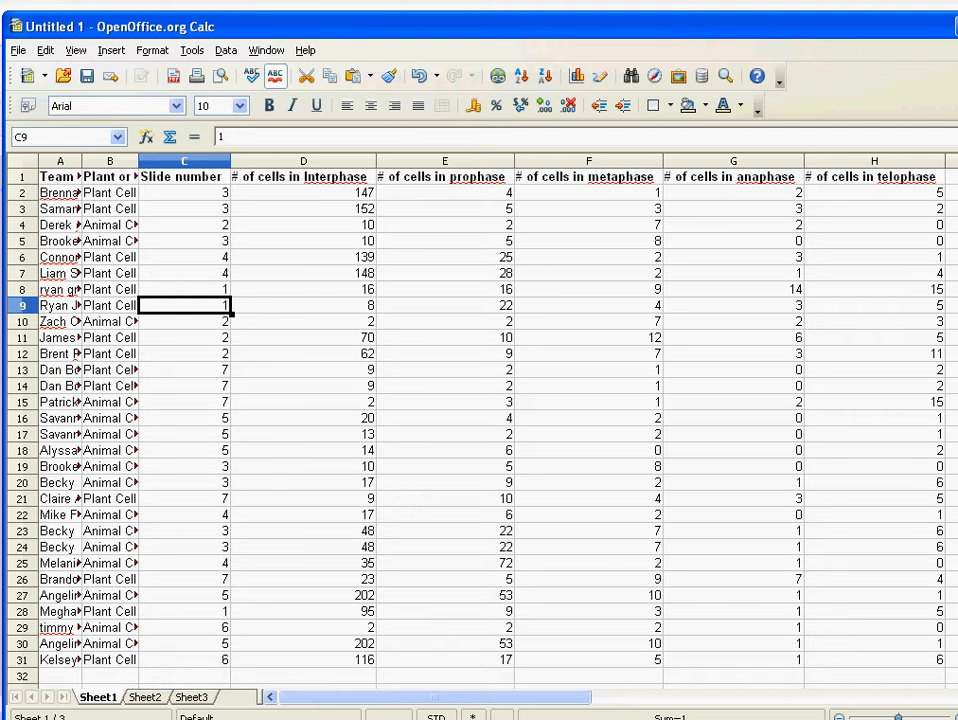
- Insert two blank rows above the first team's data and select D3 for the Interphase total
click(22, 193)
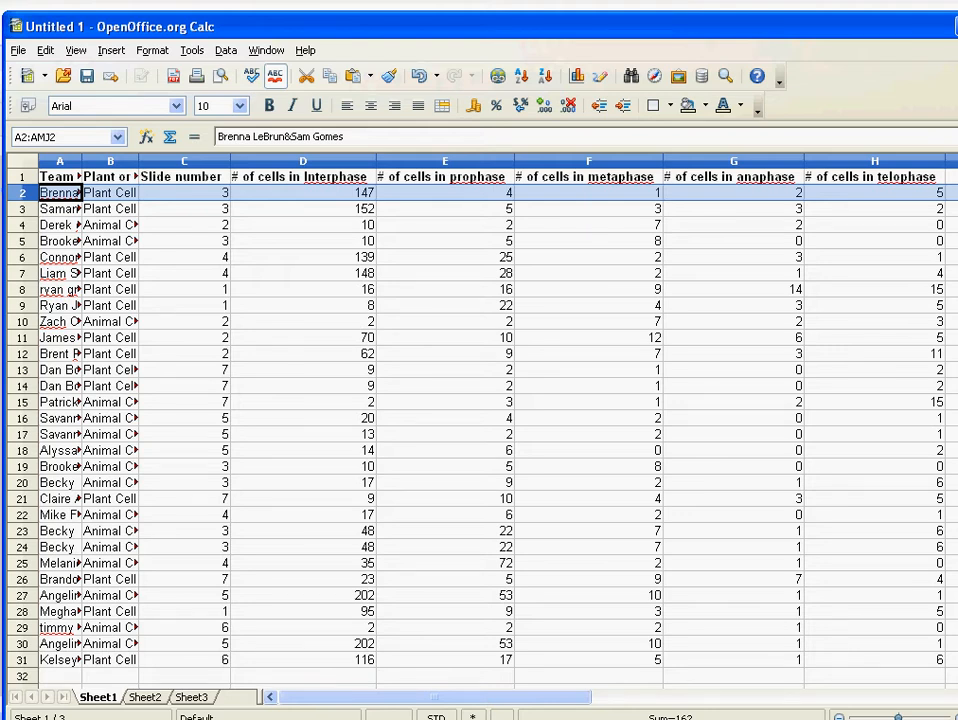
key(Up)
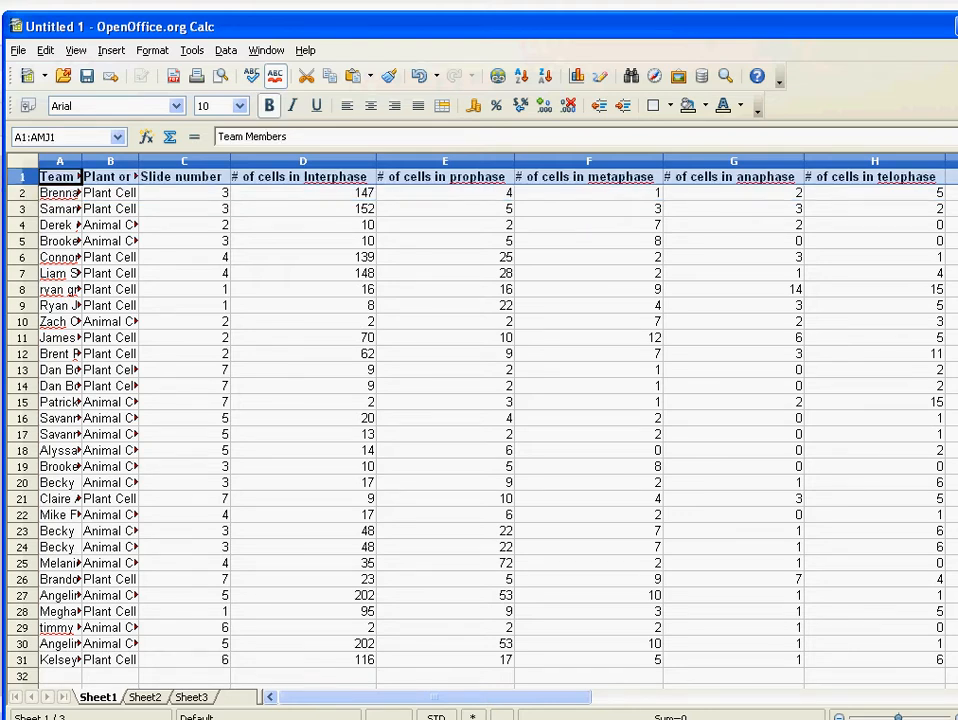
key(Down)
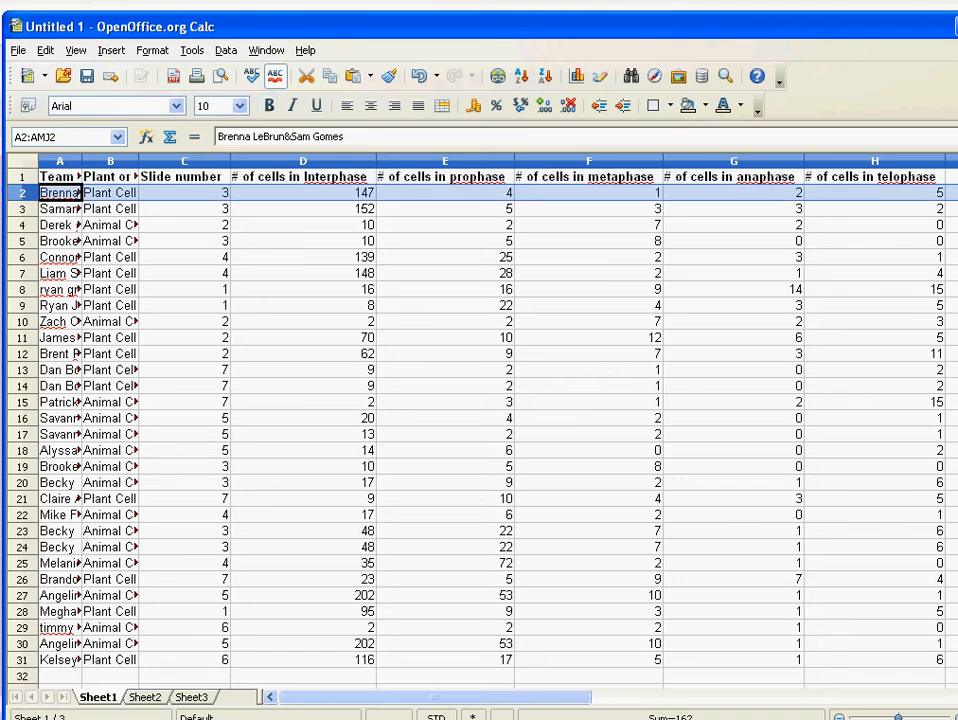
right_click(22, 193)
click(88, 273)
right_click(22, 193)
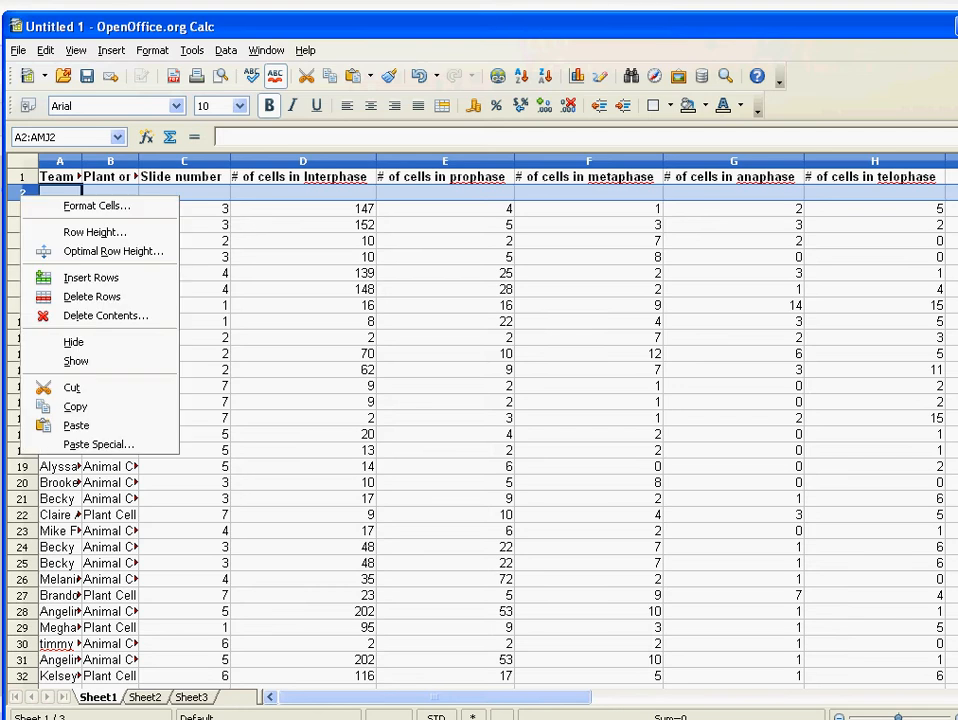
click(90, 277)
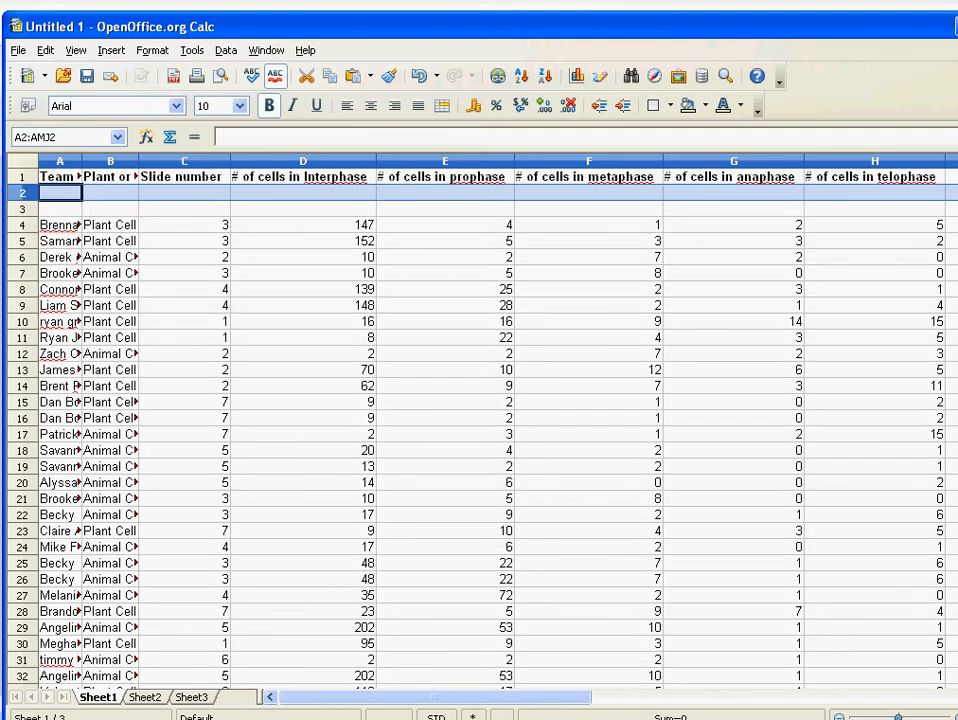
click(302, 208)
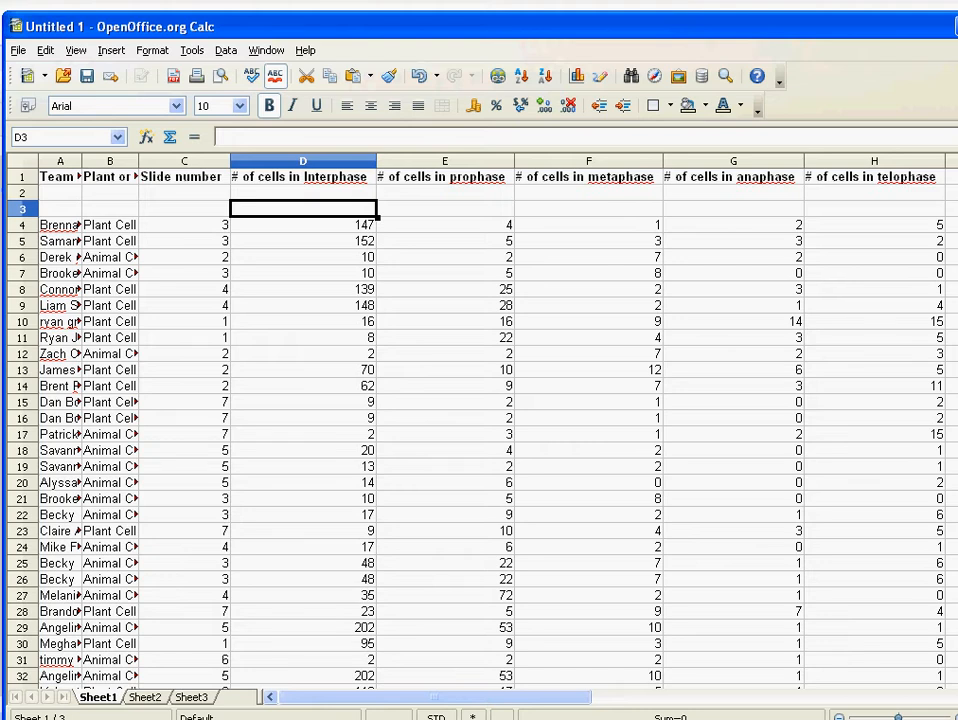
text(=)
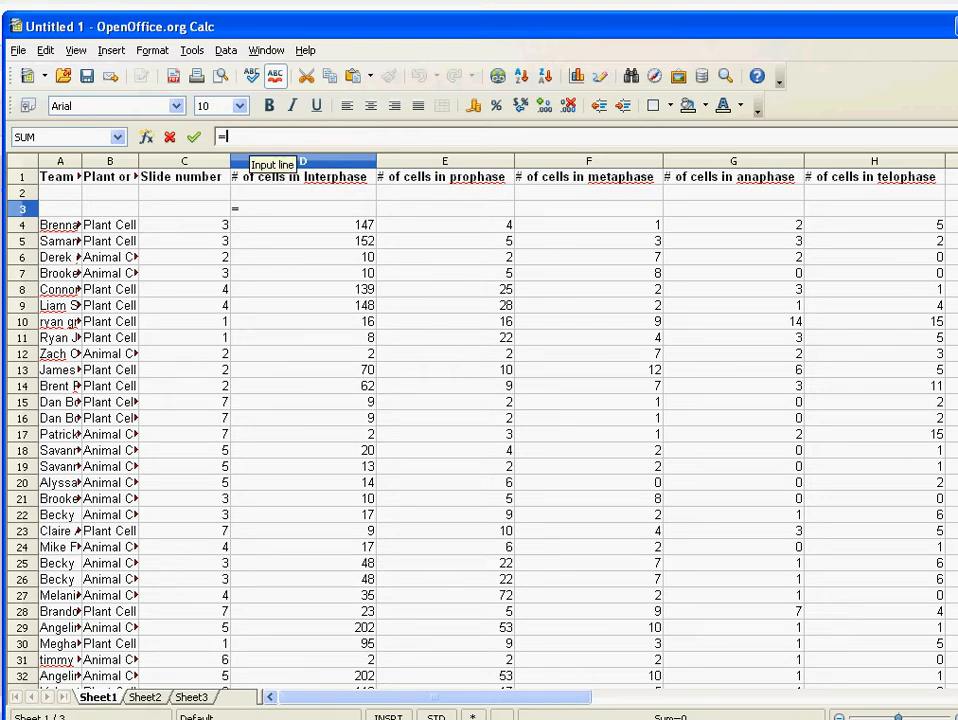
text(sum()
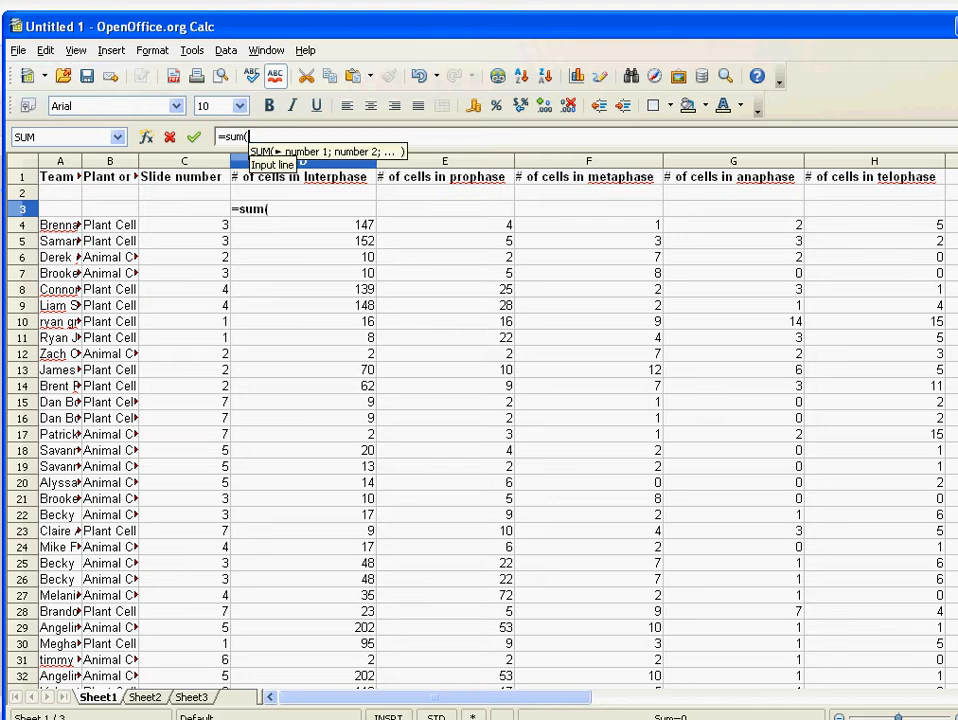
- Enter =SUM(D4:D33) in D3 to total the Interphase counts as 1655
key(Down)
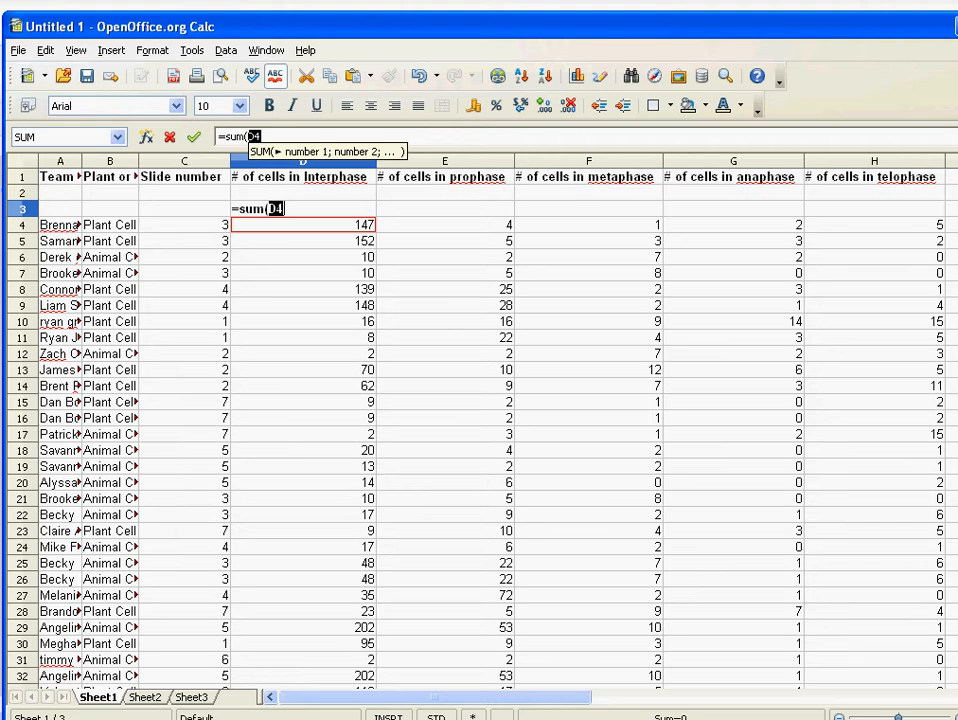
key(shift+Down)
key(shift+Down)
key(shift+Down)
key(shift+Down)
key(shift+Down)
key(shift+Down)
key(shift+Down)
key(shift+Down)
key(shift+Down)
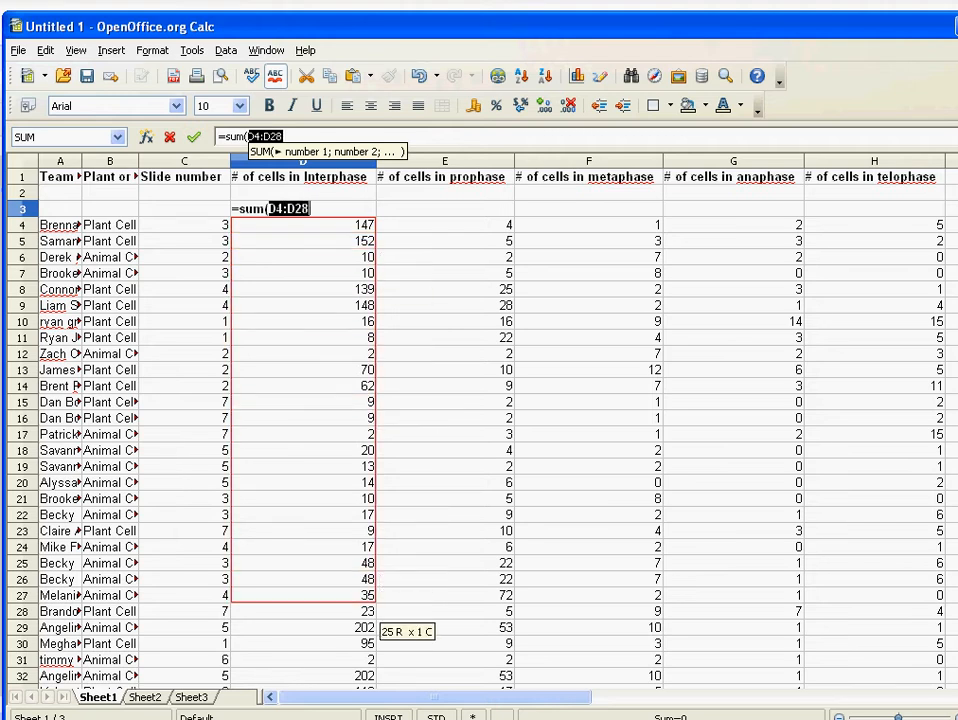
key(shift+Down)
key(shift+Down)
key(shift+Down)
key(shift+Down)
key(shift+Down)
key(shift+Down)
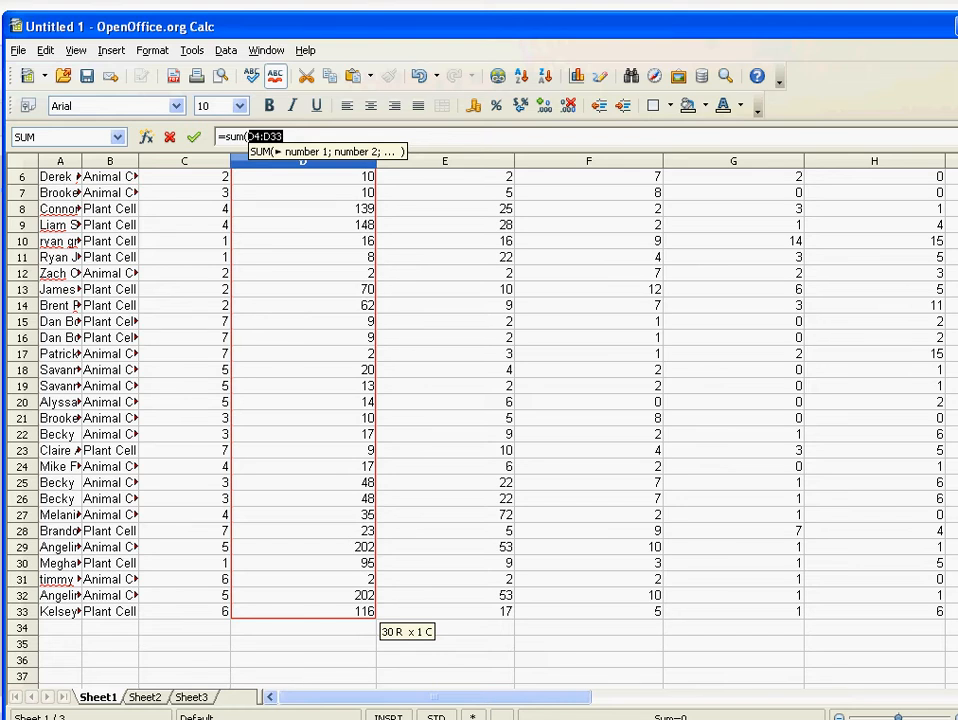
key(Return)
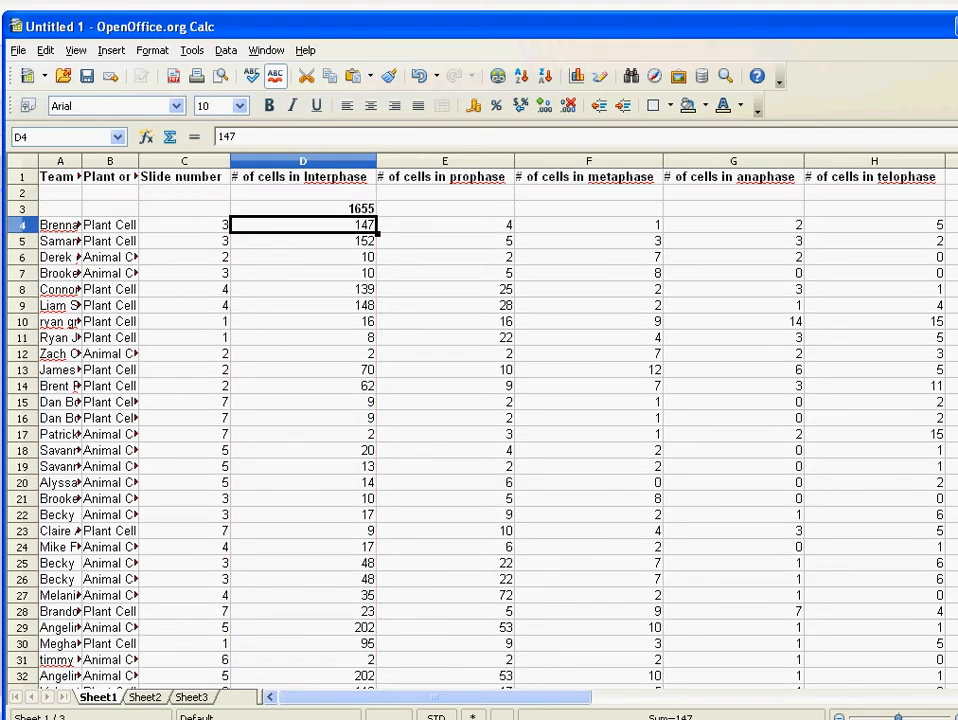
- Enter =SUM(E4:E33) in E3 for the prophase total of 432, then check D3
click(445, 208)
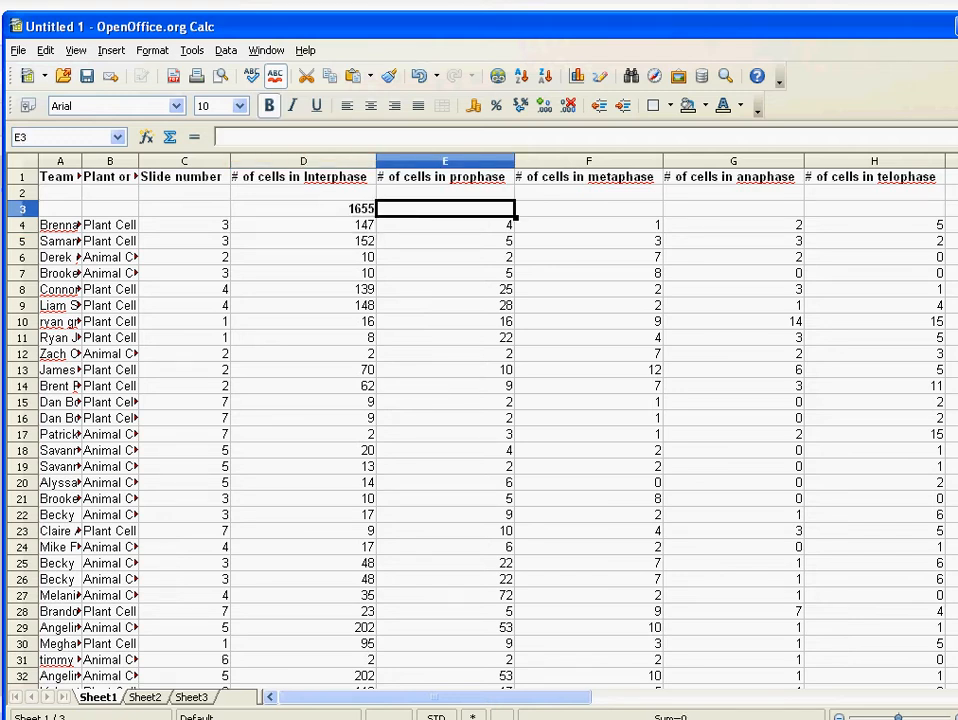
text(=sum)
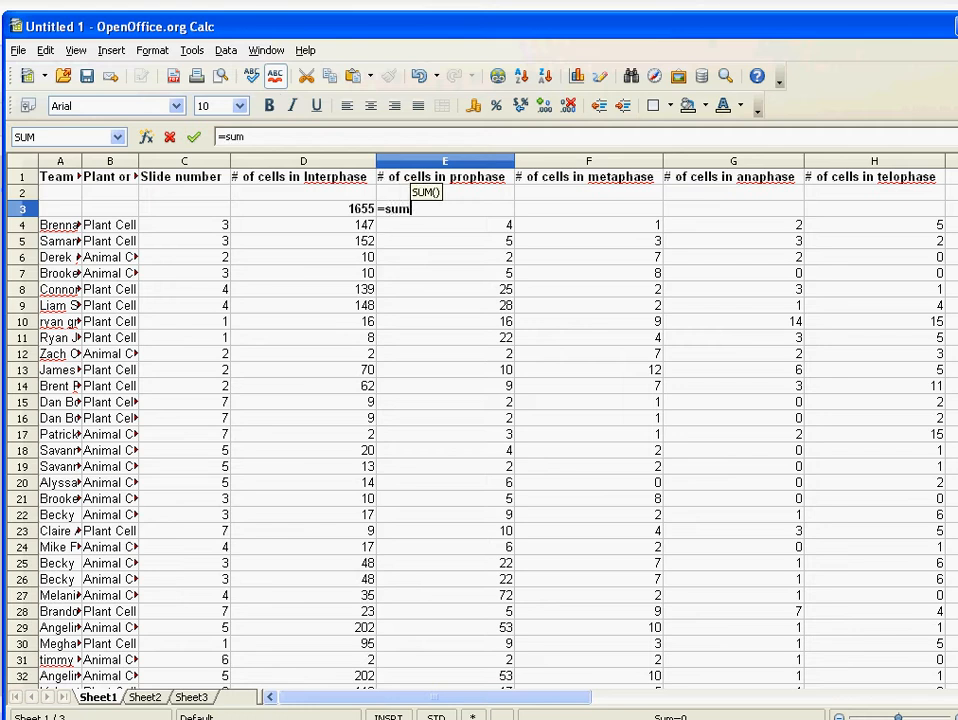
text(()
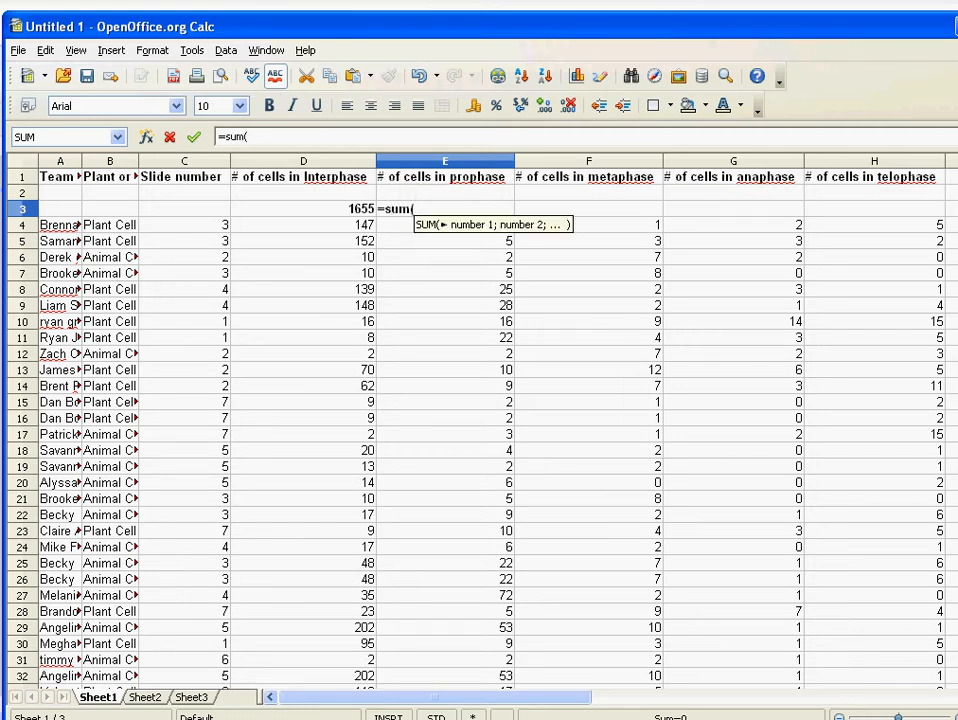
text(E4)
mouse_move(445, 224)
mouse_down()
mouse_move(445, 610)
mouse_move(445, 241)
mouse_up()
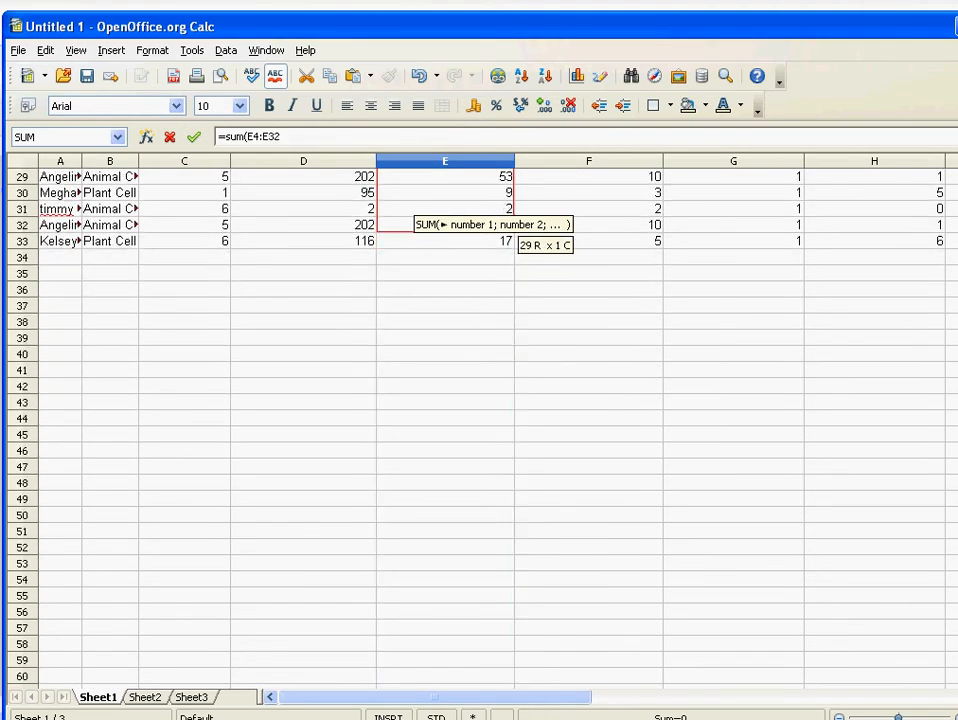
key(Return)
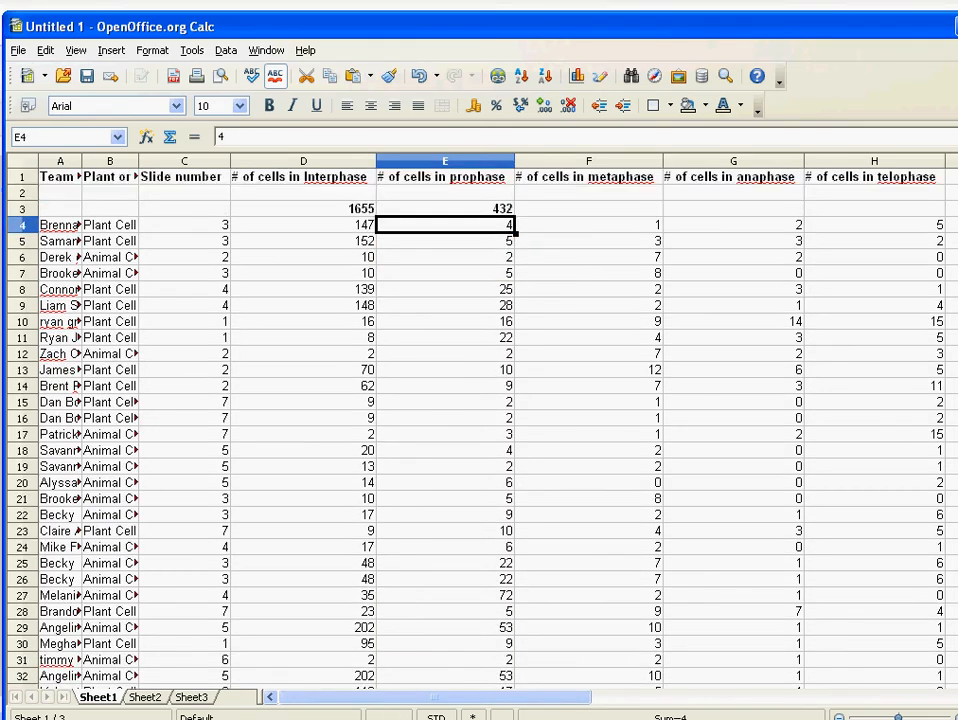
click(303, 208)
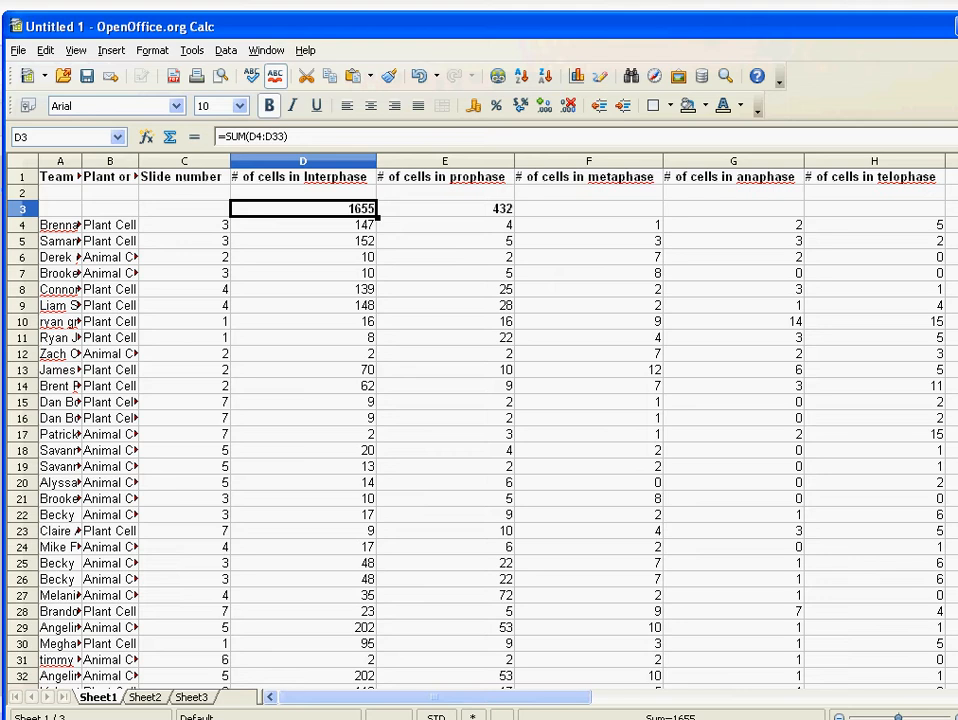
- Copy the SUM formula from E3 across to telophase in H3 and recommit D3's =SUM(D4:D33)
key(Right)
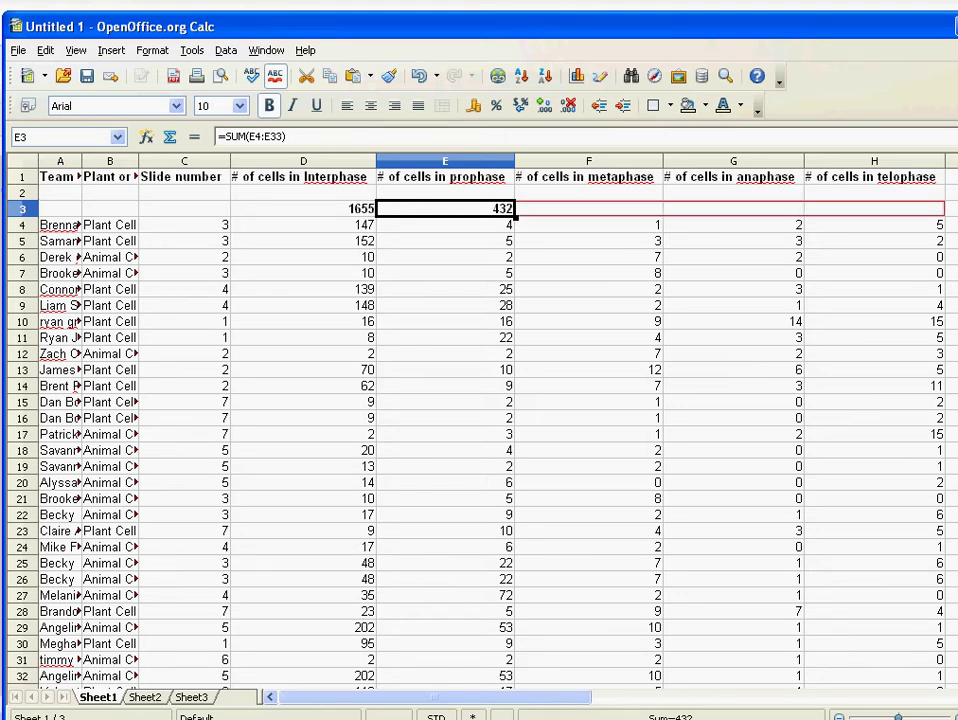
drag(513, 217, 930, 210)
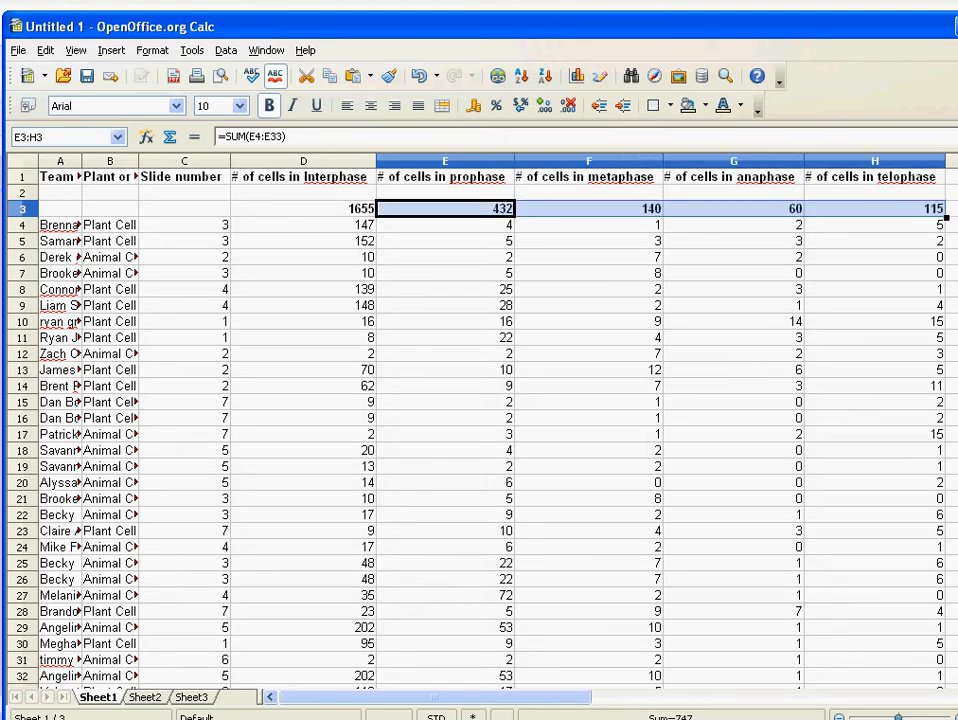
key(Left)
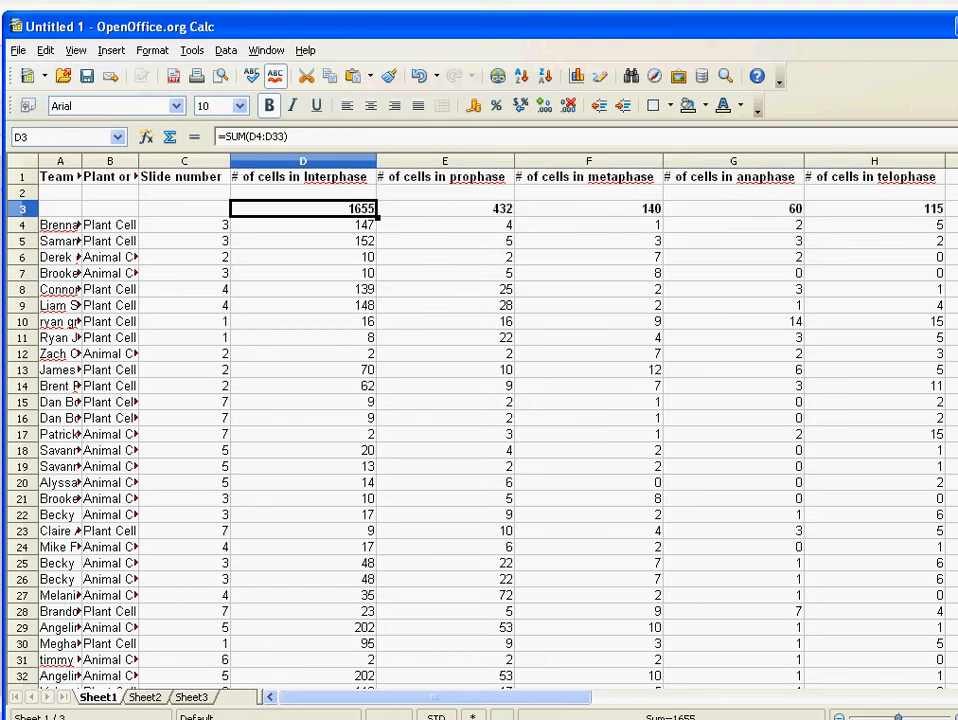
click(253, 136)
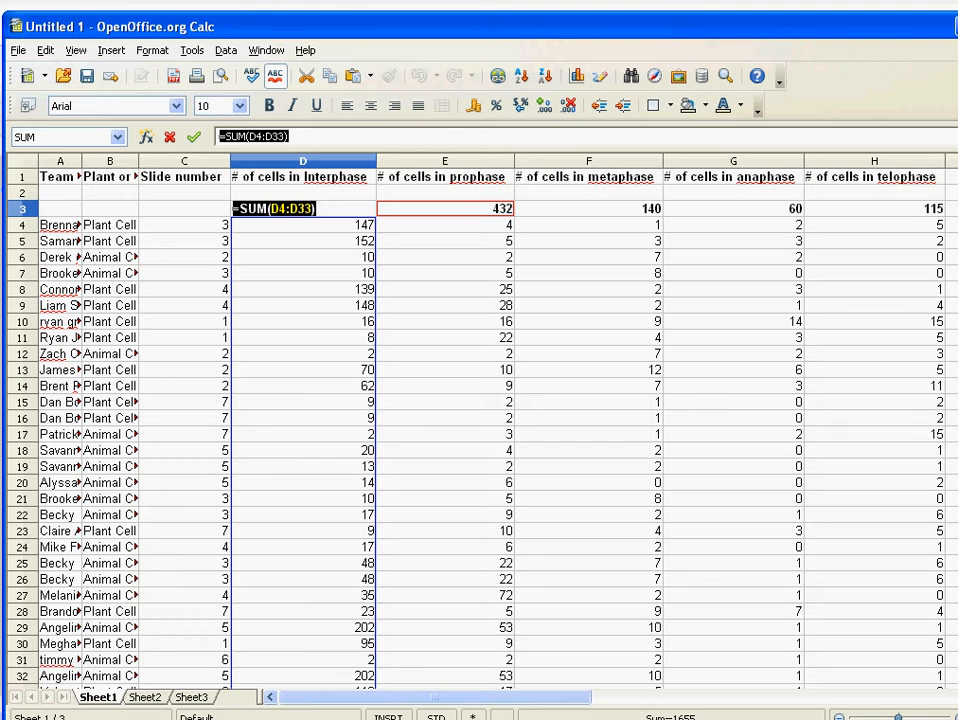
key(Tab)
key(Return)
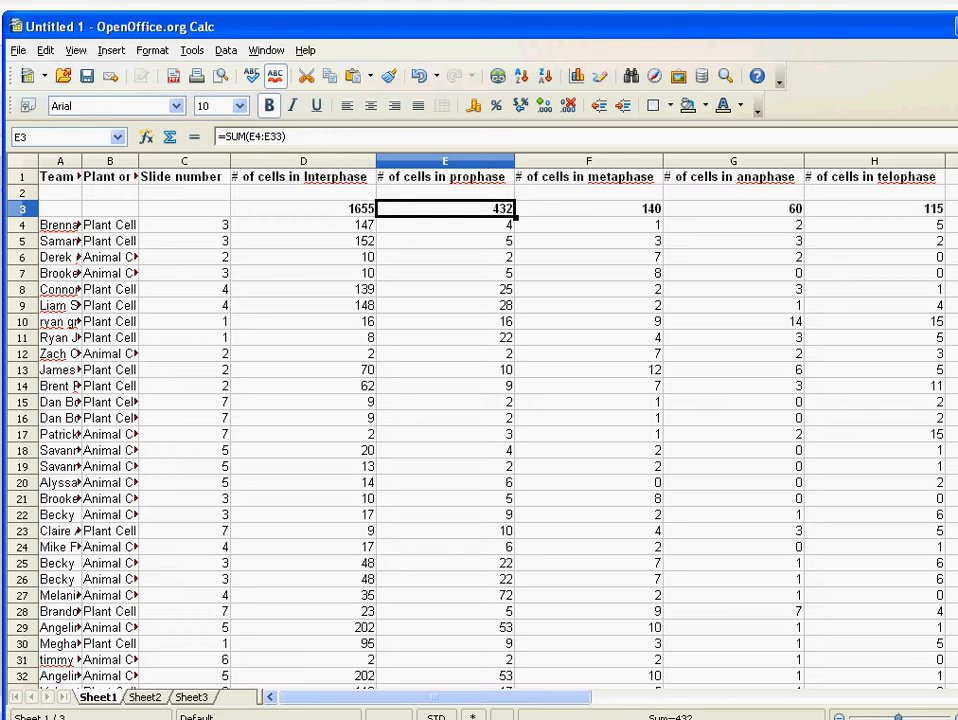
- Check the metaphase 140, anaphase 60 and telophase 115 total formulas
key(Right)
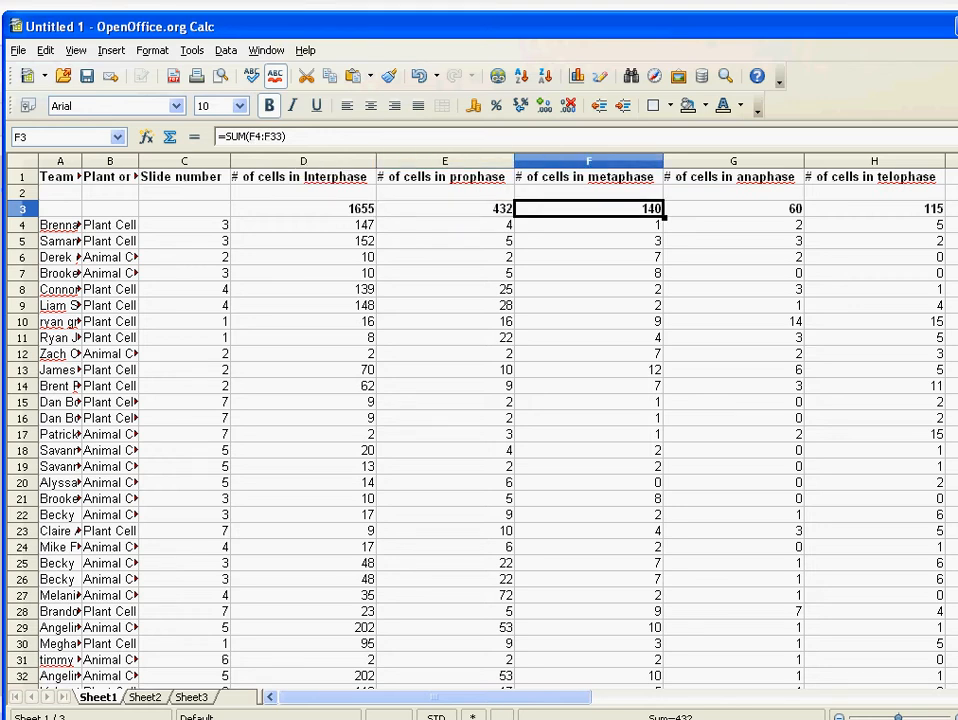
key(Right)
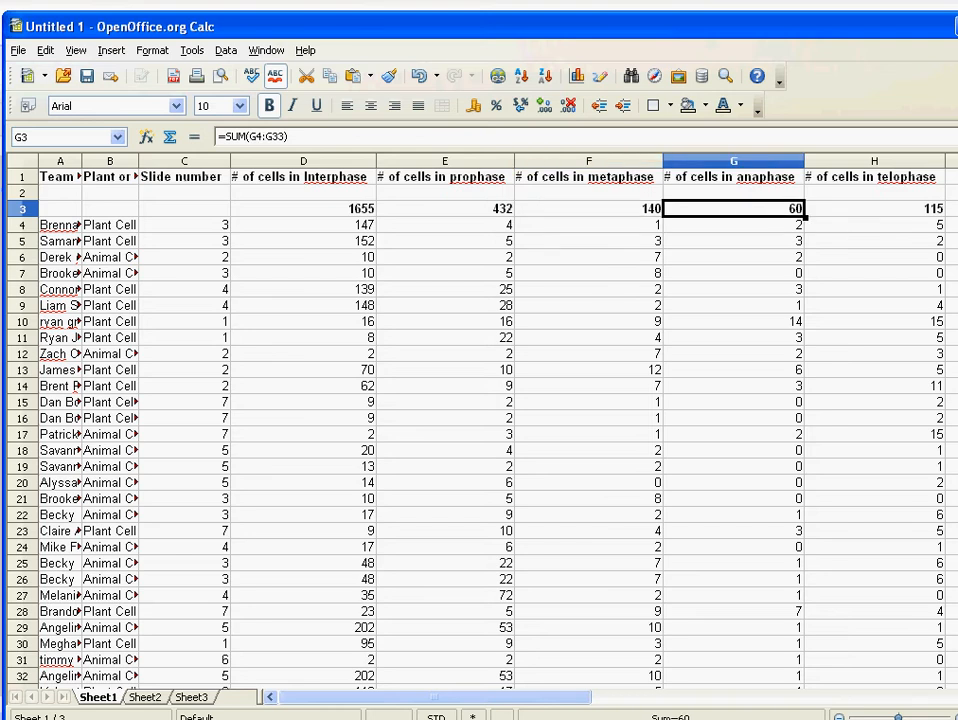
key(Right)
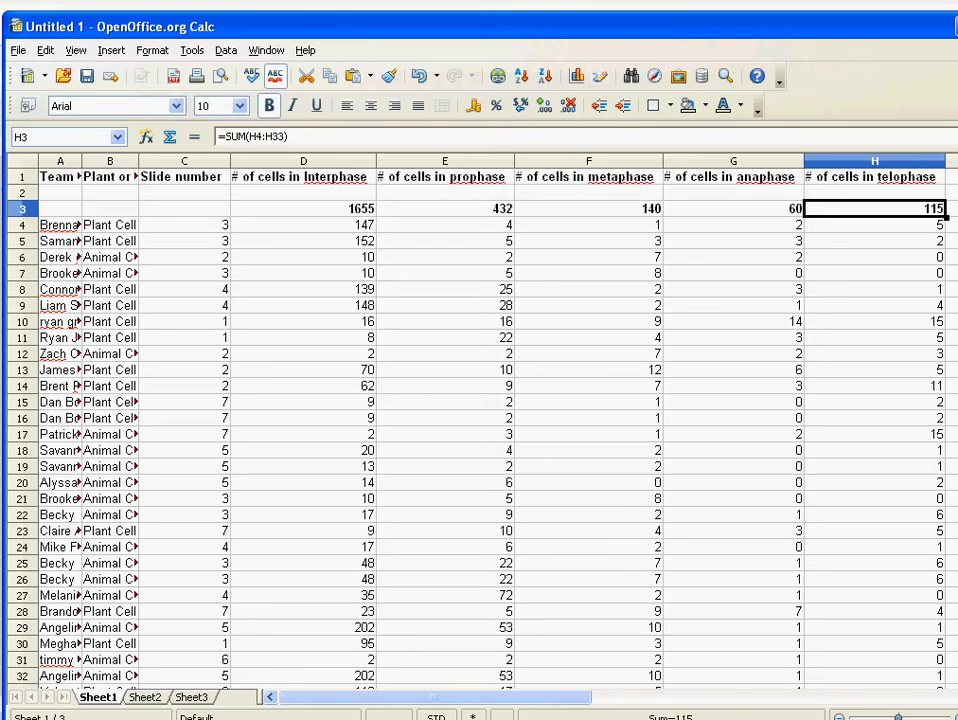
- Enter =SUM(D3:H3) in I3 for the grand total of 2402
click(770, 208)
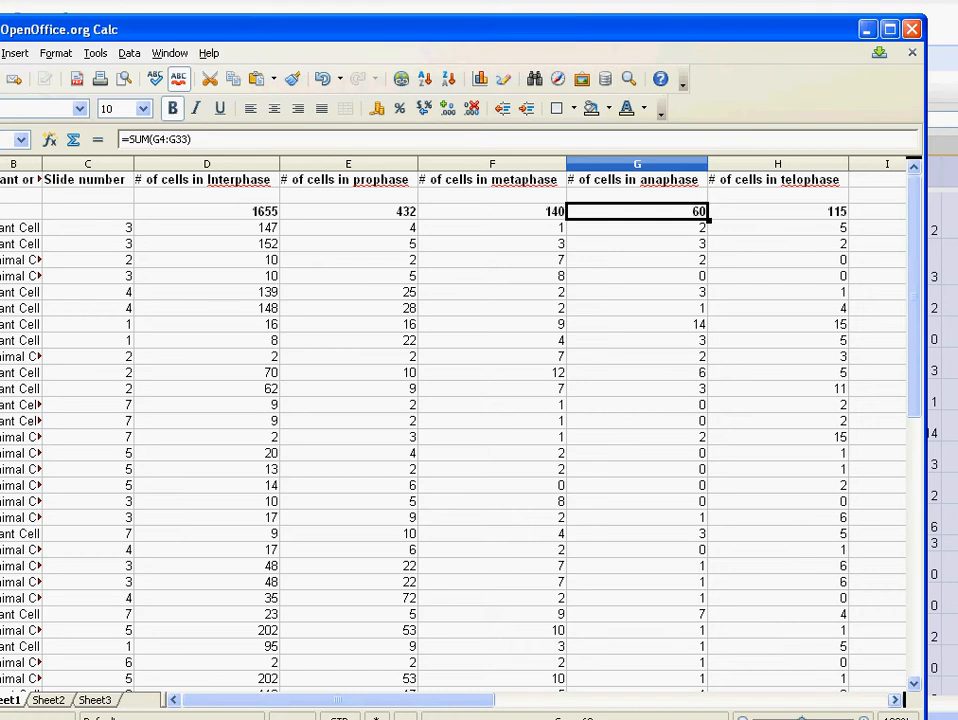
scroll(480, 400, right, 1)
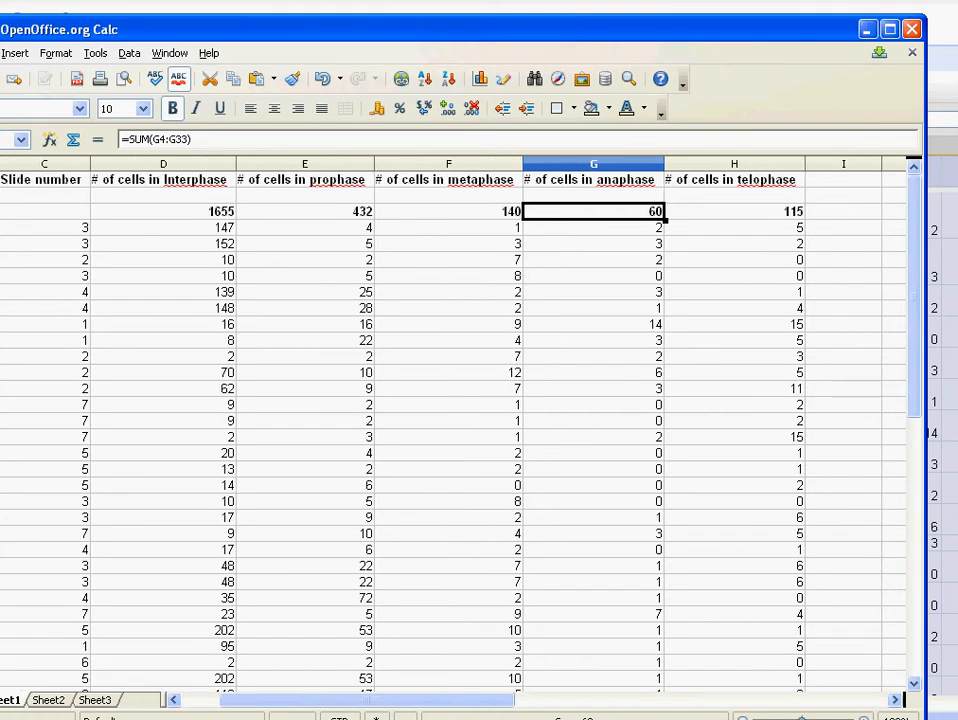
key(Right)
key(Right)
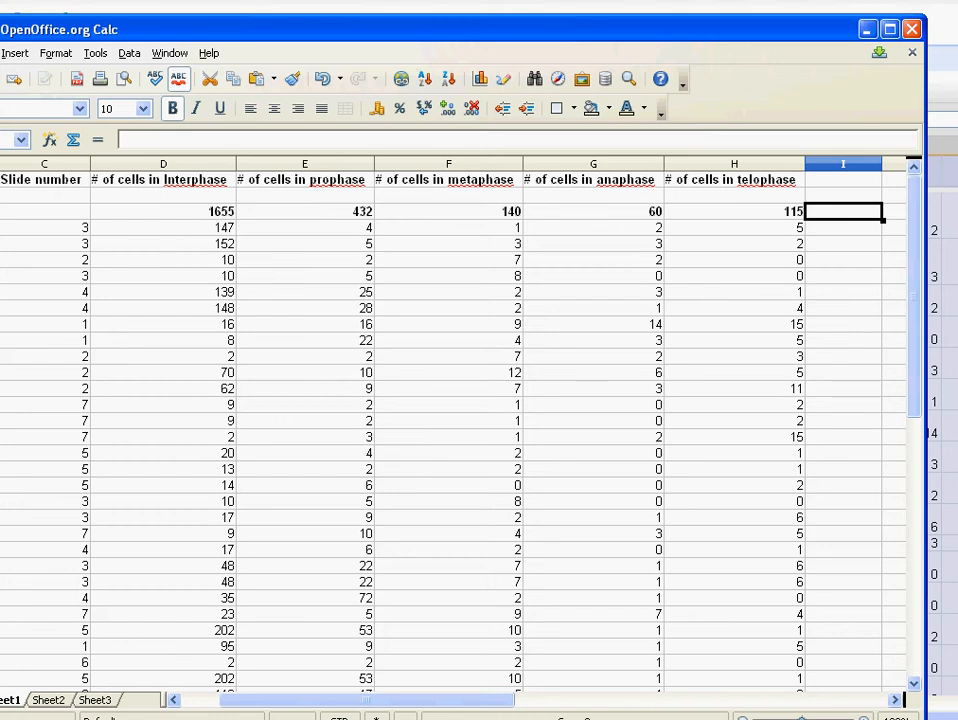
text(=)
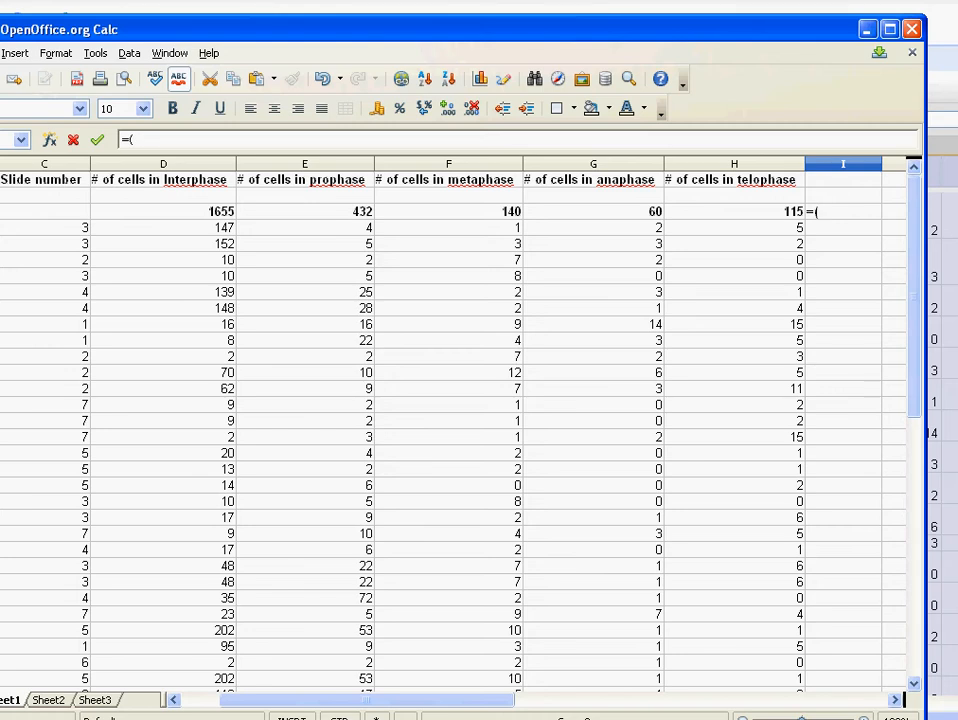
text(()
key(BackSpace)
text(sum)
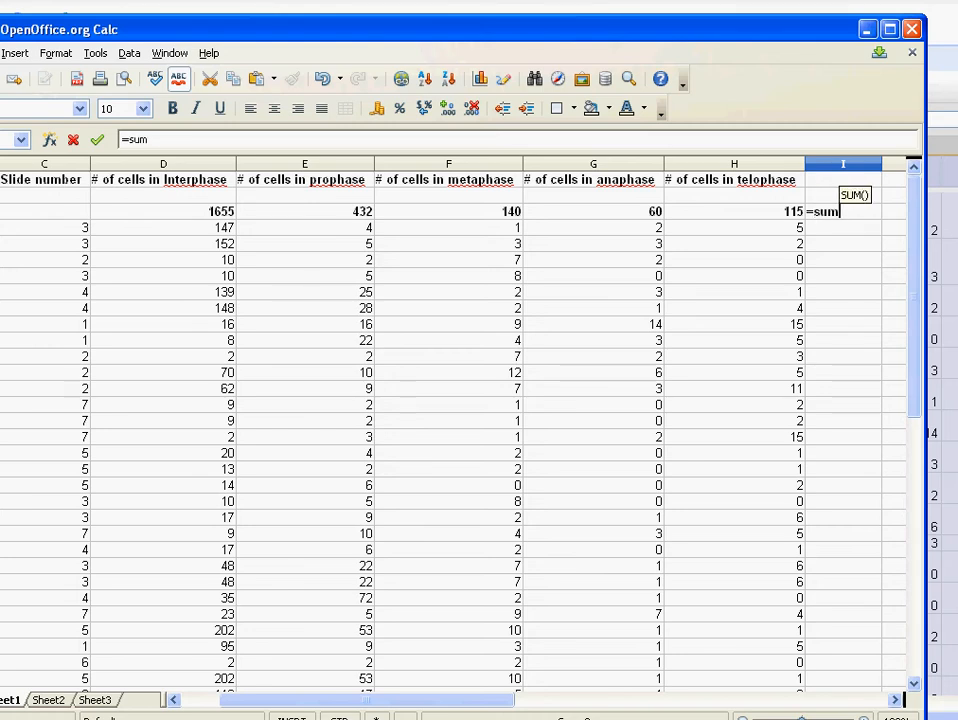
text(()
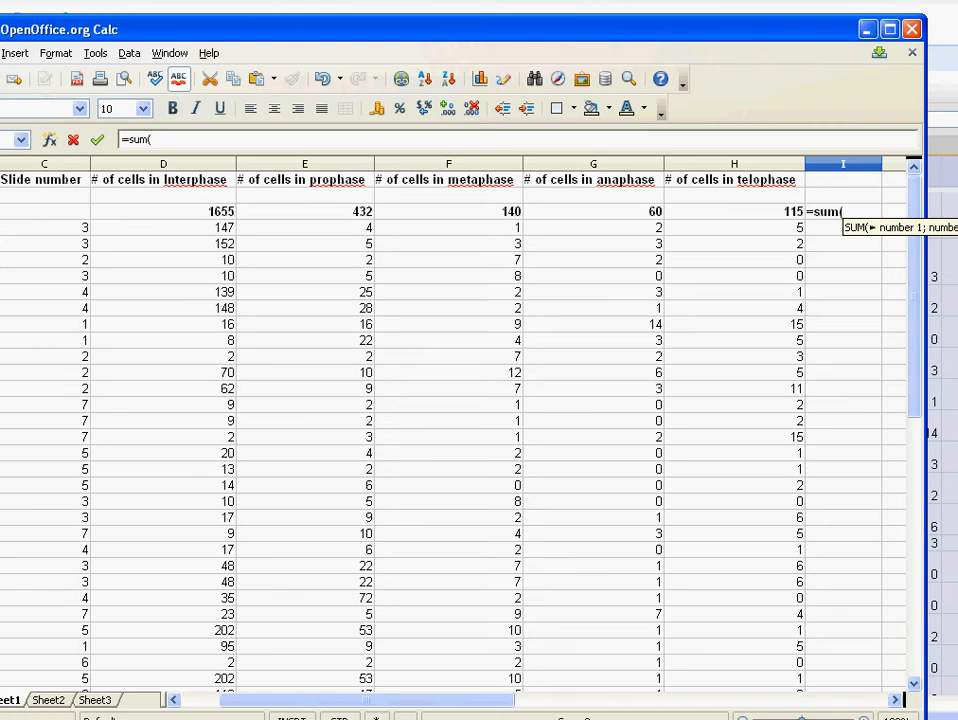
key(Left)
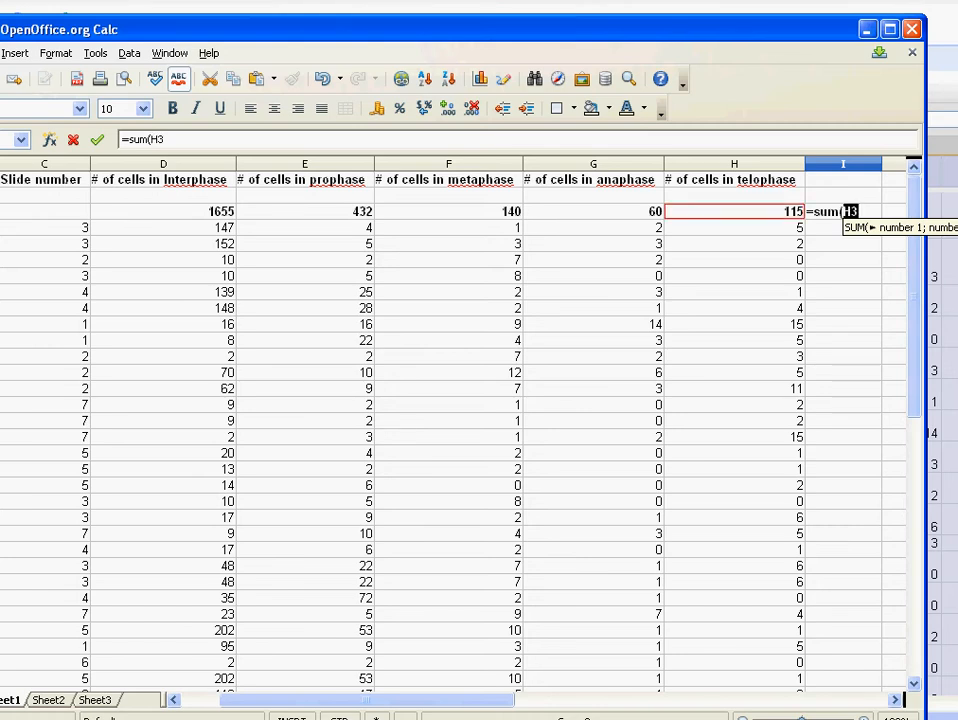
key(shift+Left)
key(shift+Left)
key(shift+Left)
key(shift+Left)
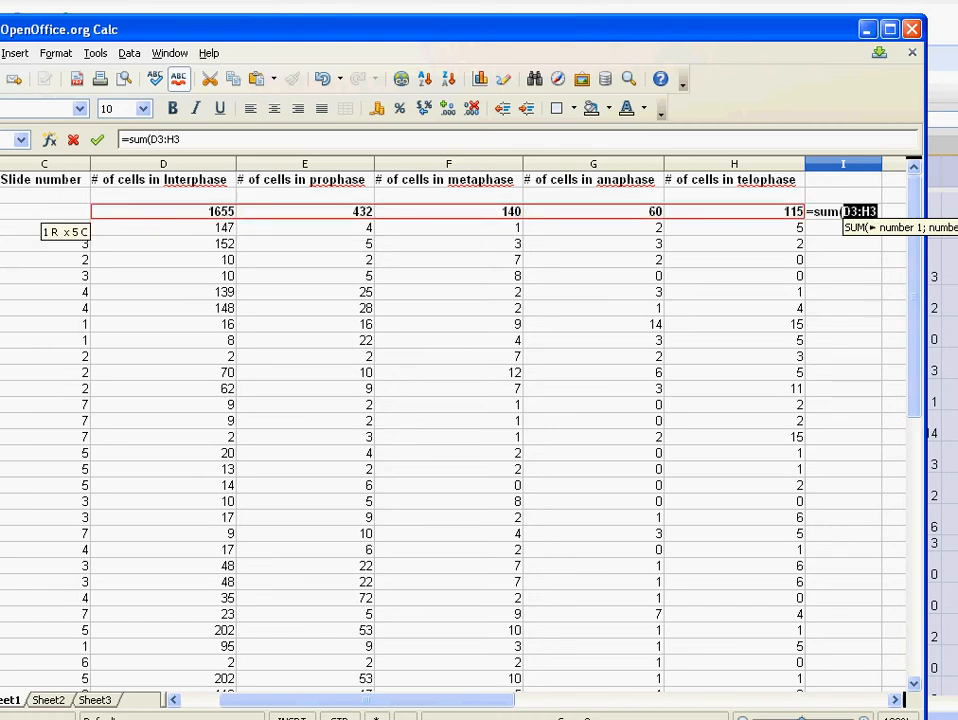
key(Return)
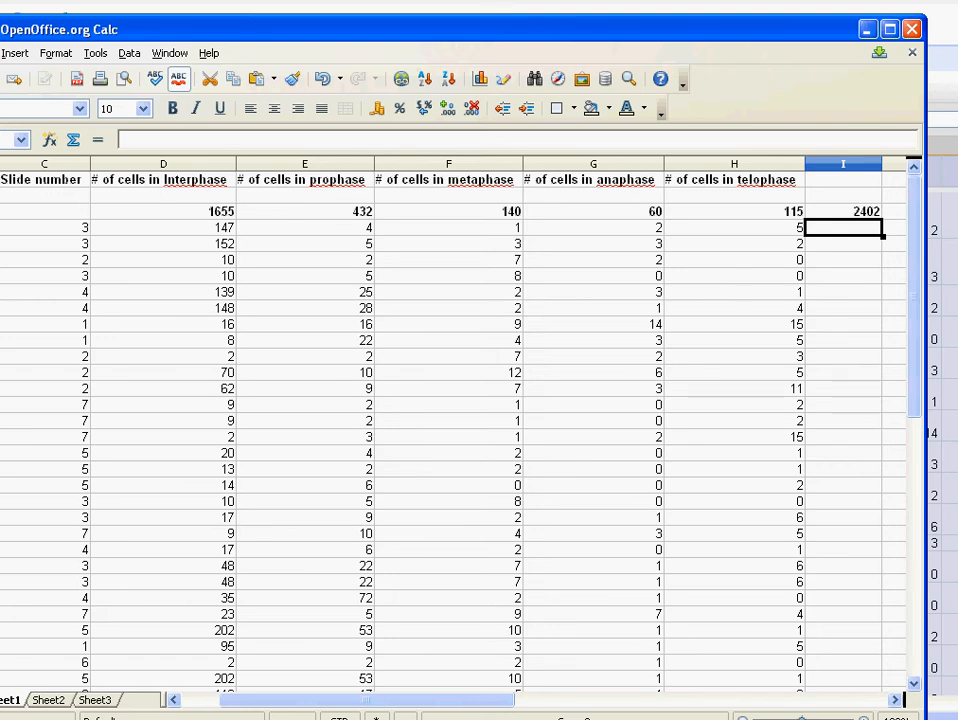
- Compare the Interphase total formula with the grand total formula
click(163, 211)
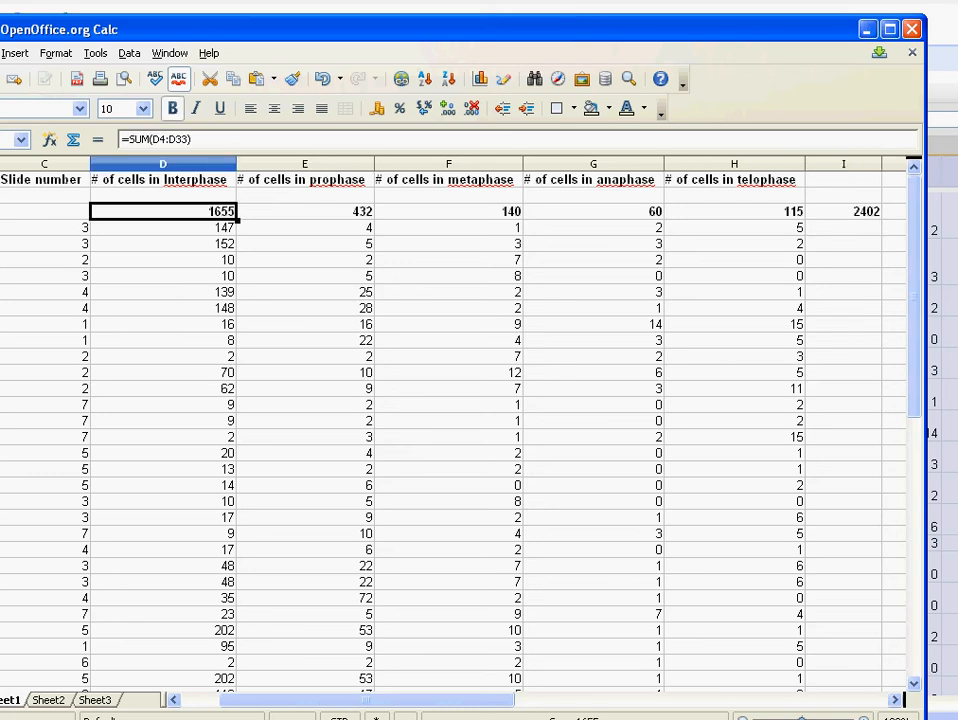
click(844, 211)
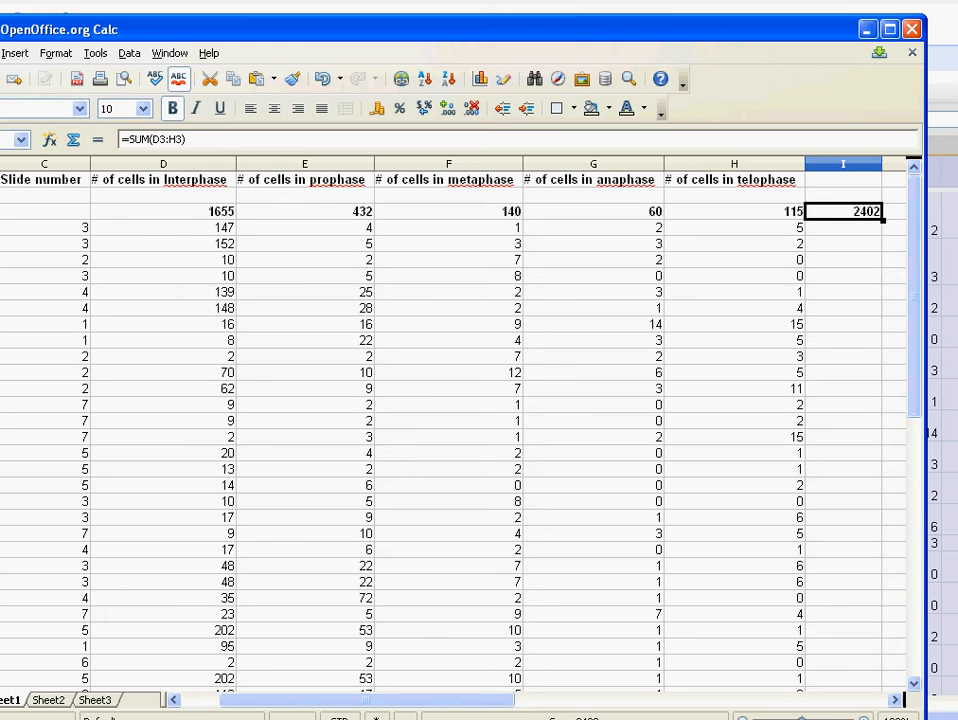
click(163, 211)
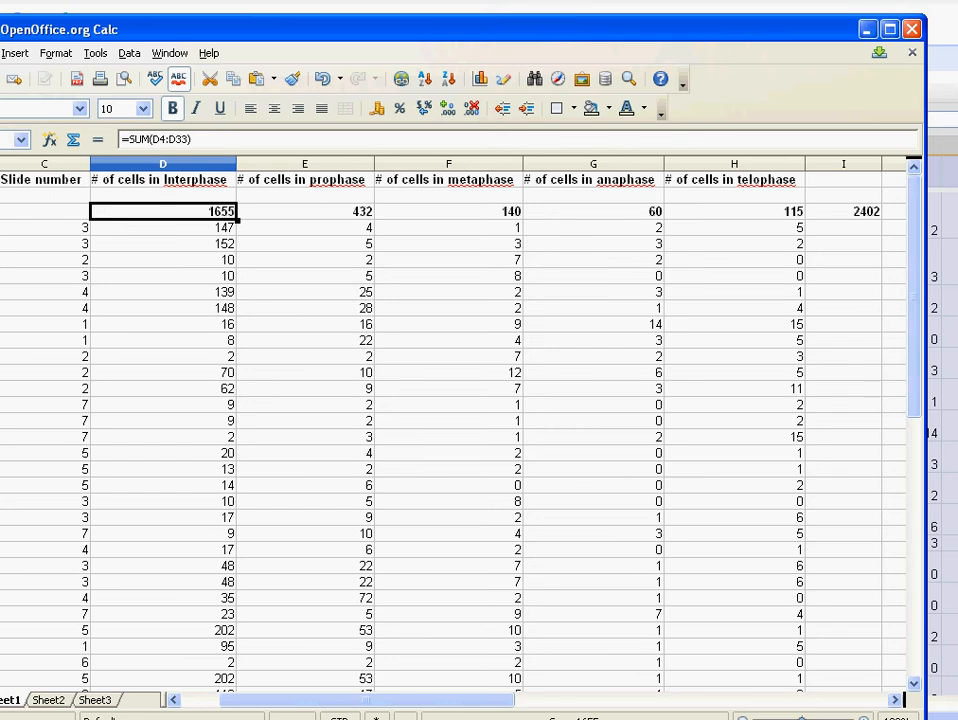
click(844, 211)
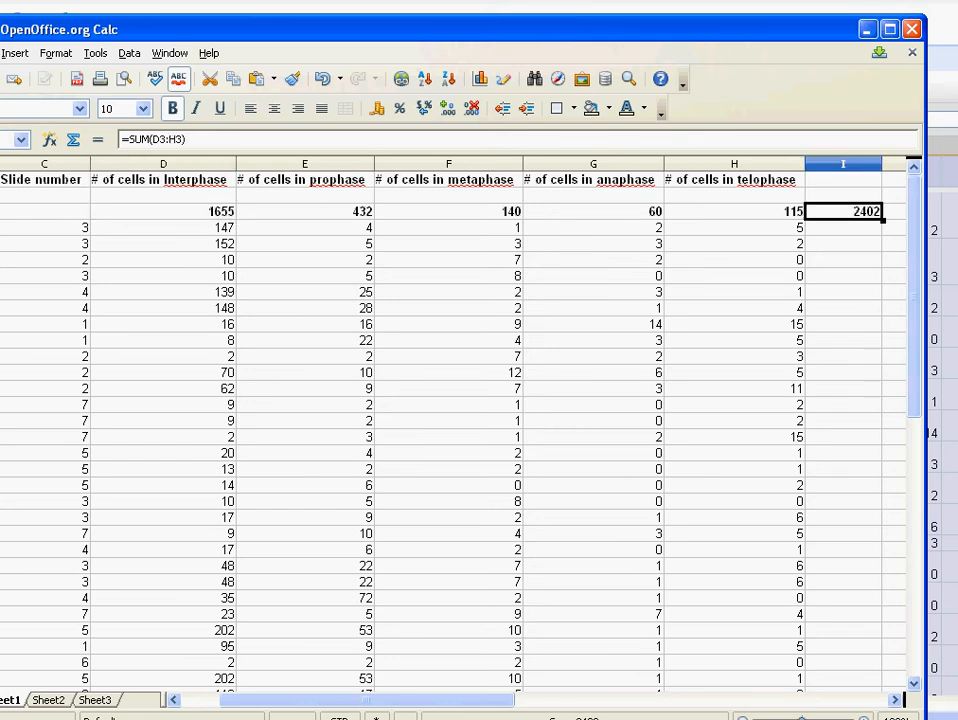
click(163, 195)
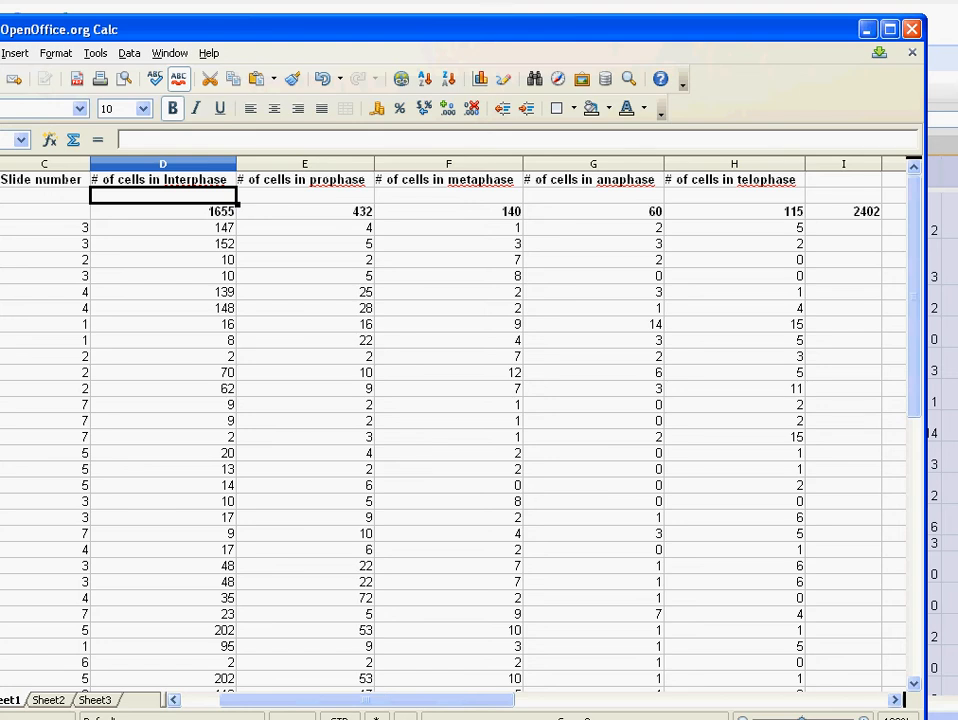
scroll(400, 400, left, 1)
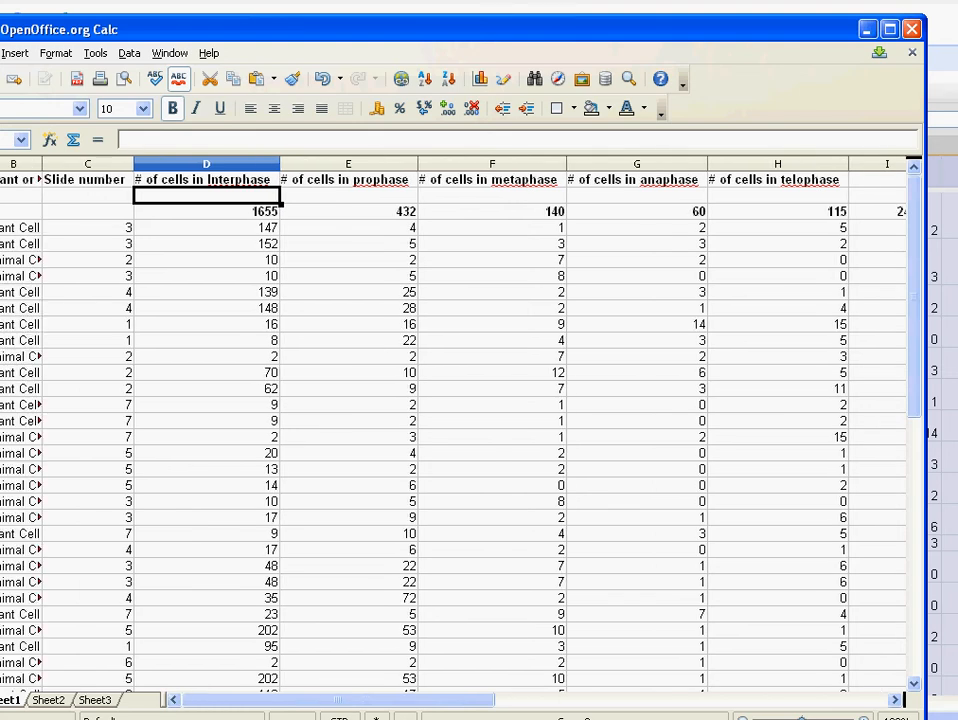
- Enter the labels Totals in C3 and Percent in C2 above it
key(Down)
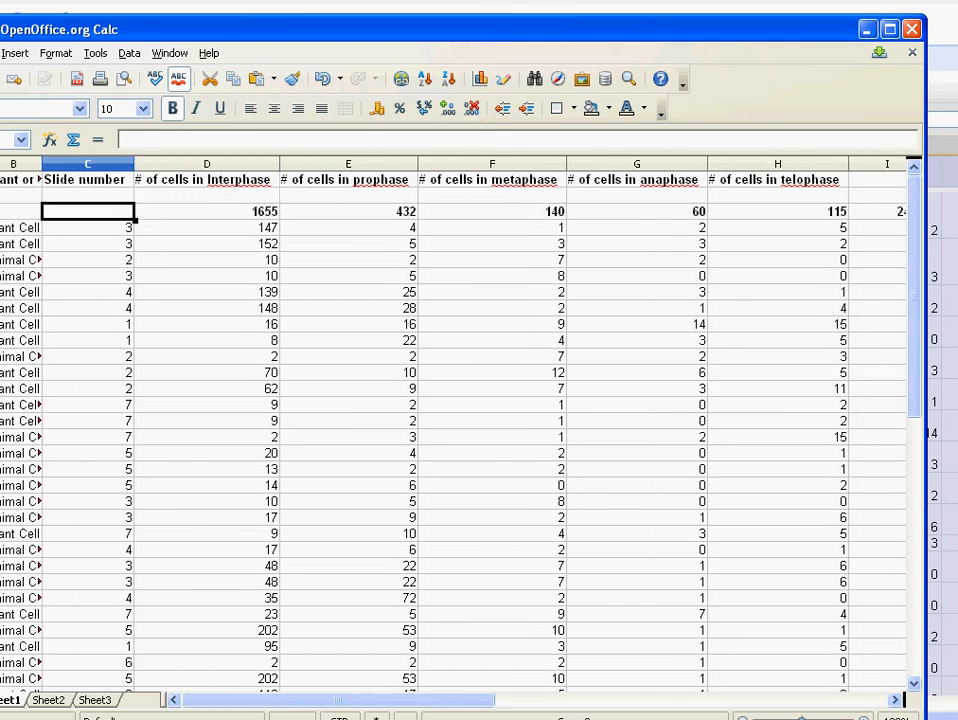
text(Total)
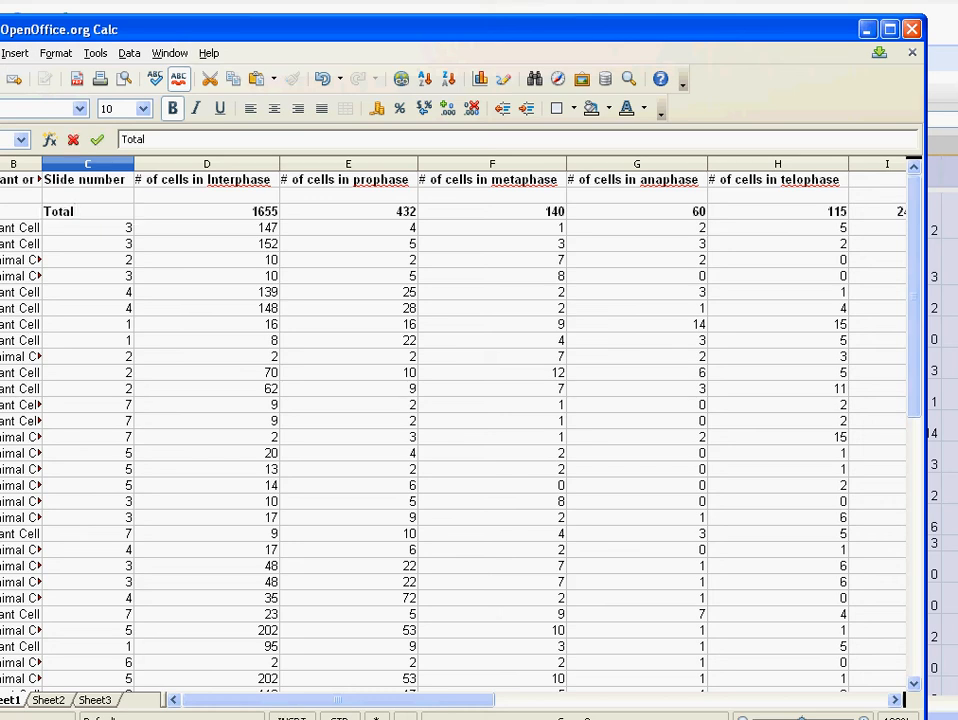
text(s)
key(Up)
text(Percent)
key(Tab)
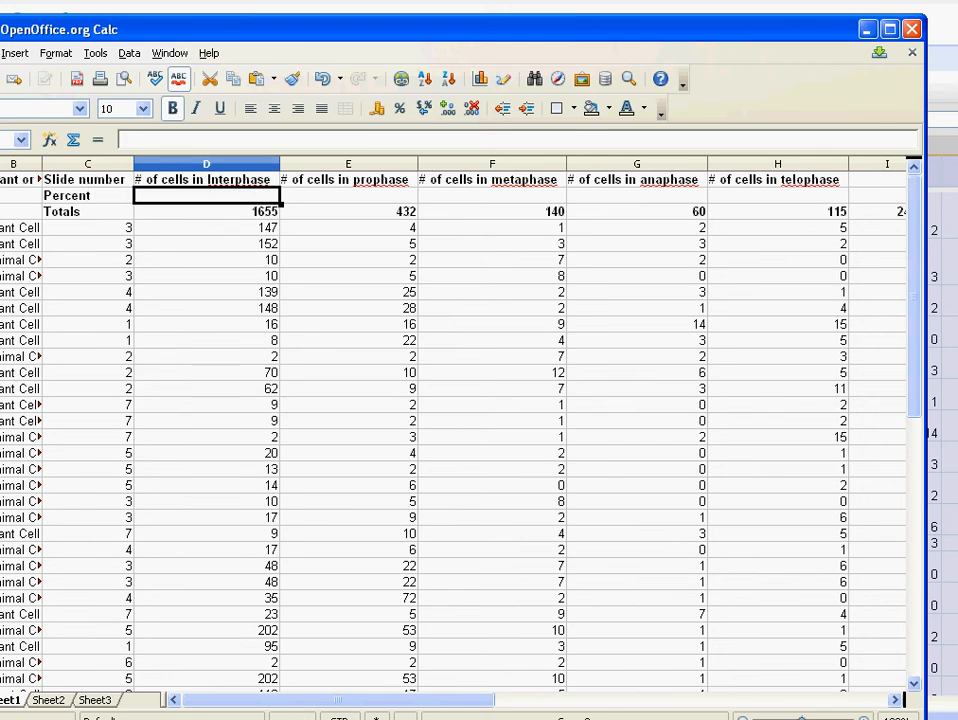
text(=)
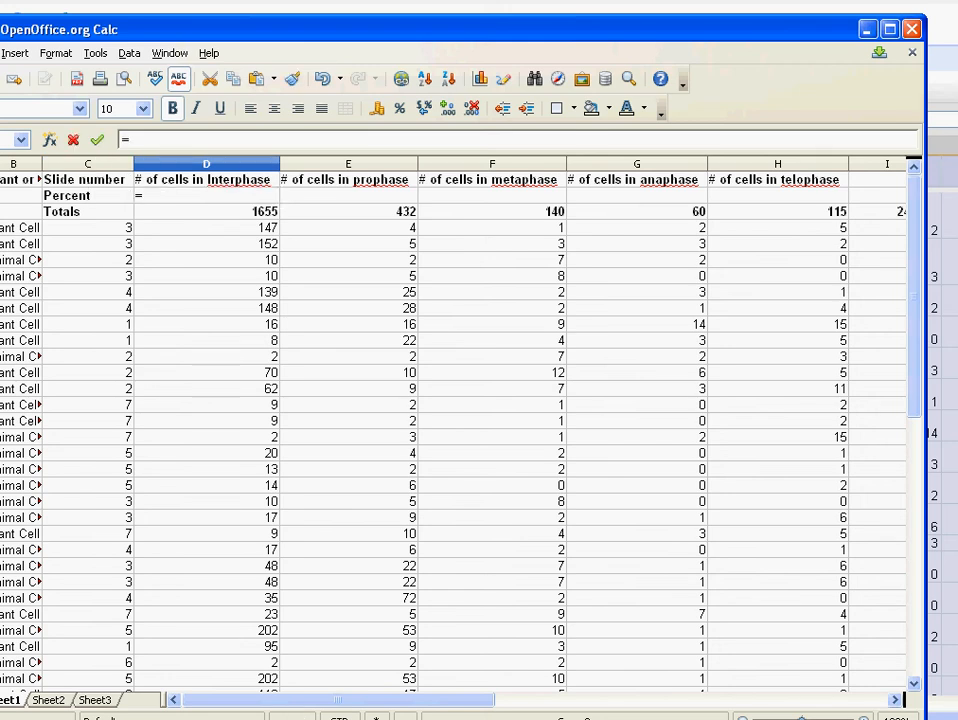
text(D3)
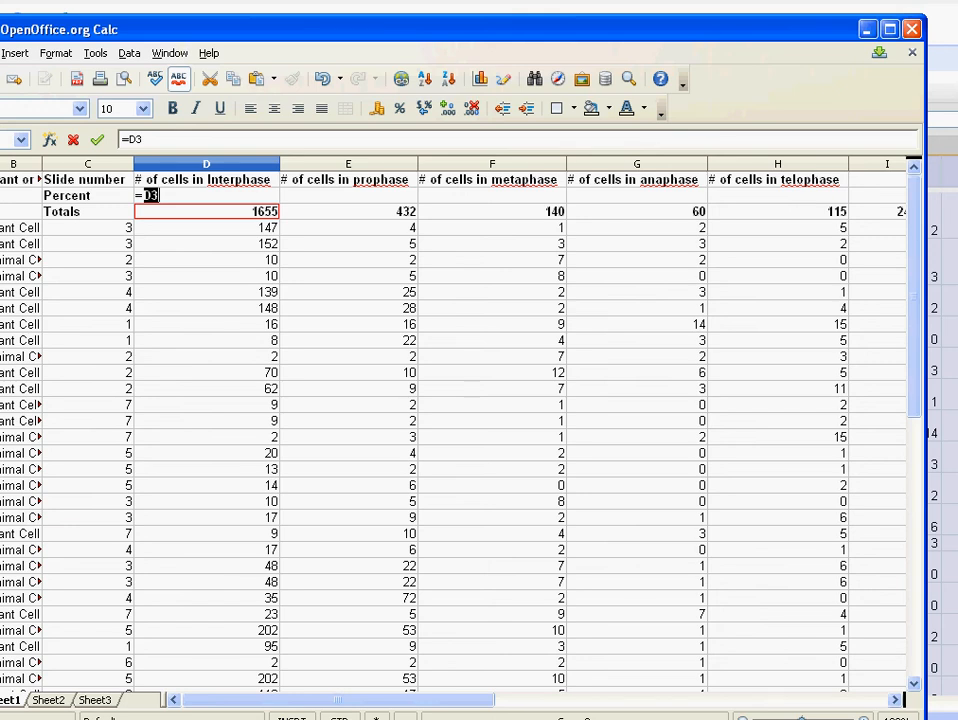
text(/I3)
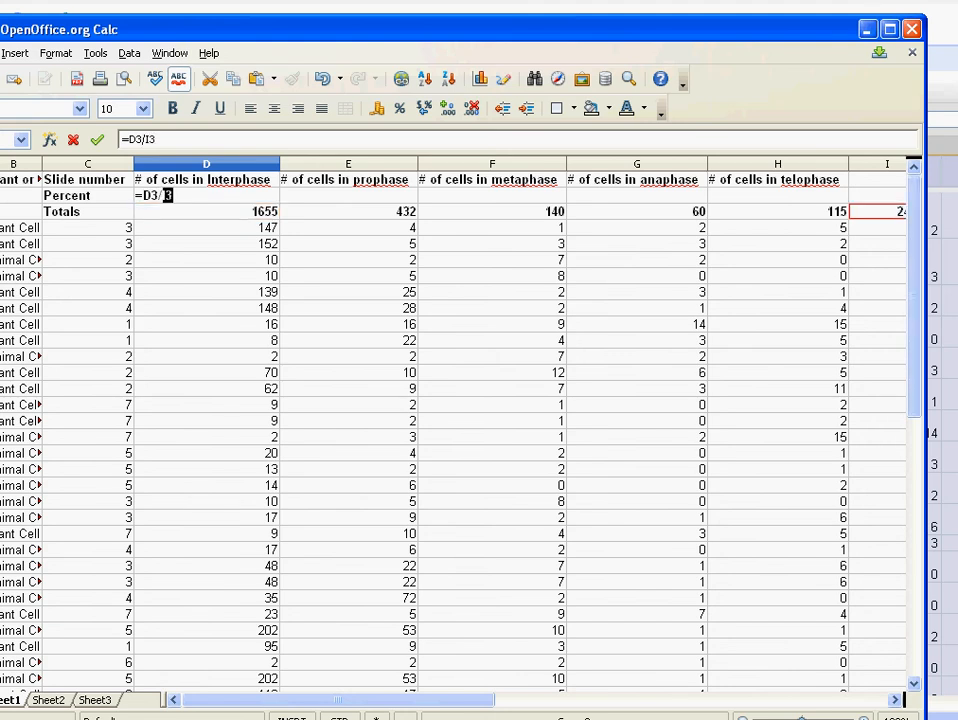
- Enter =D3/I3 in D2 and format it as a percentage, 68.90%
key(Return)
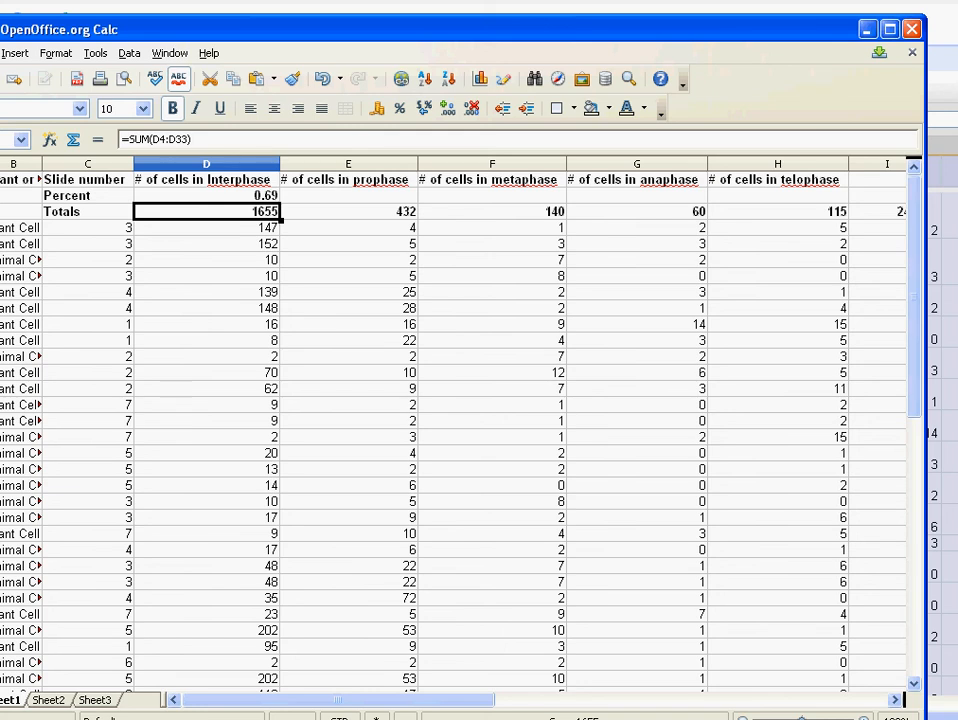
key(Up)
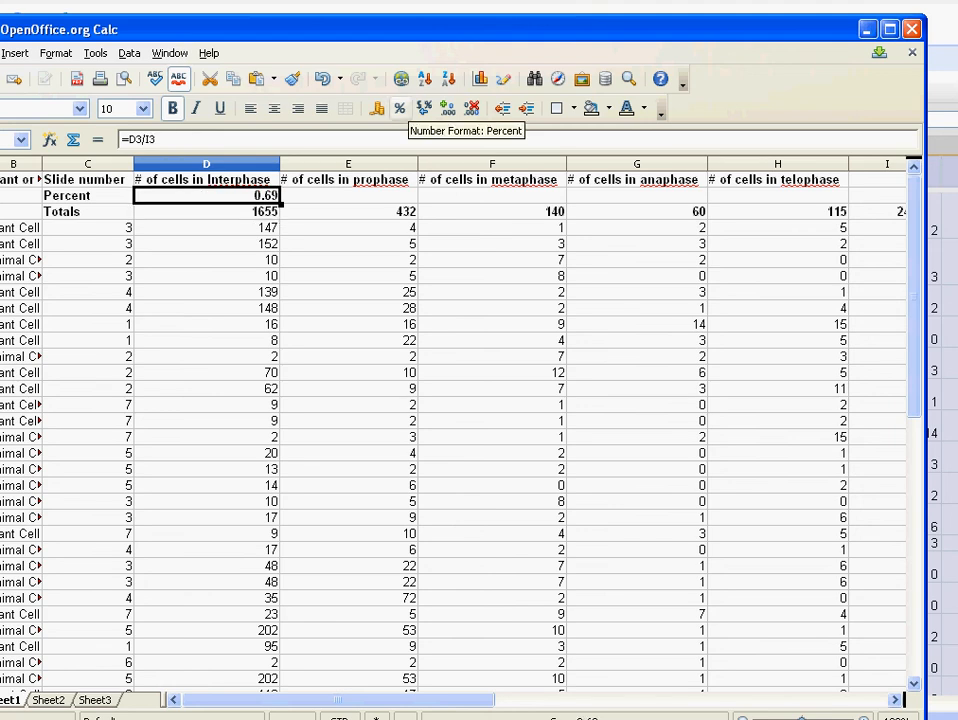
click(400, 108)
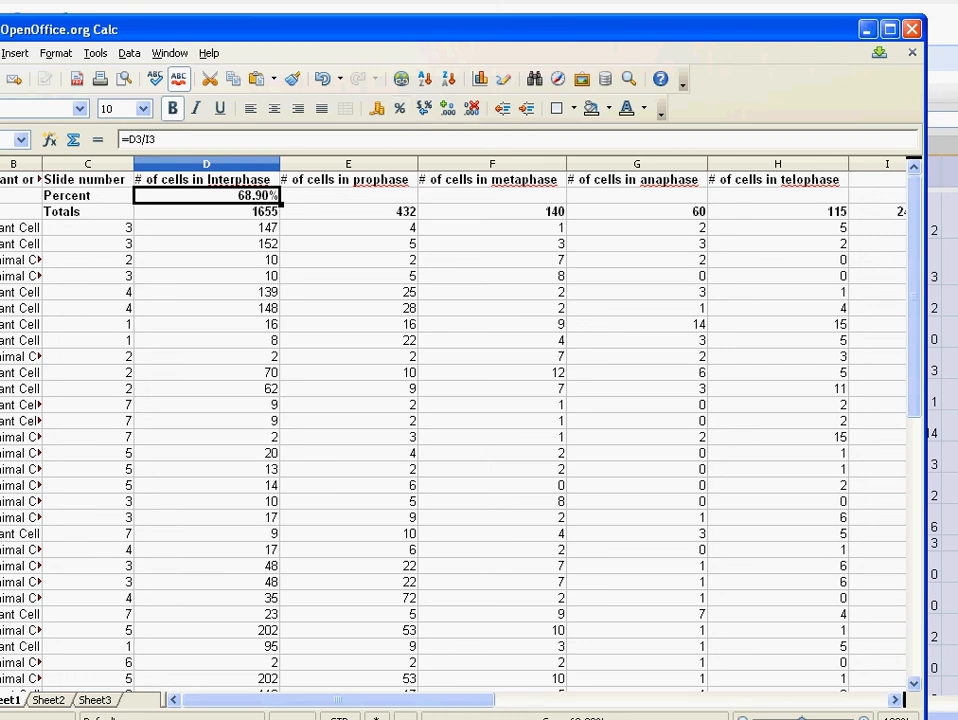
key(Right)
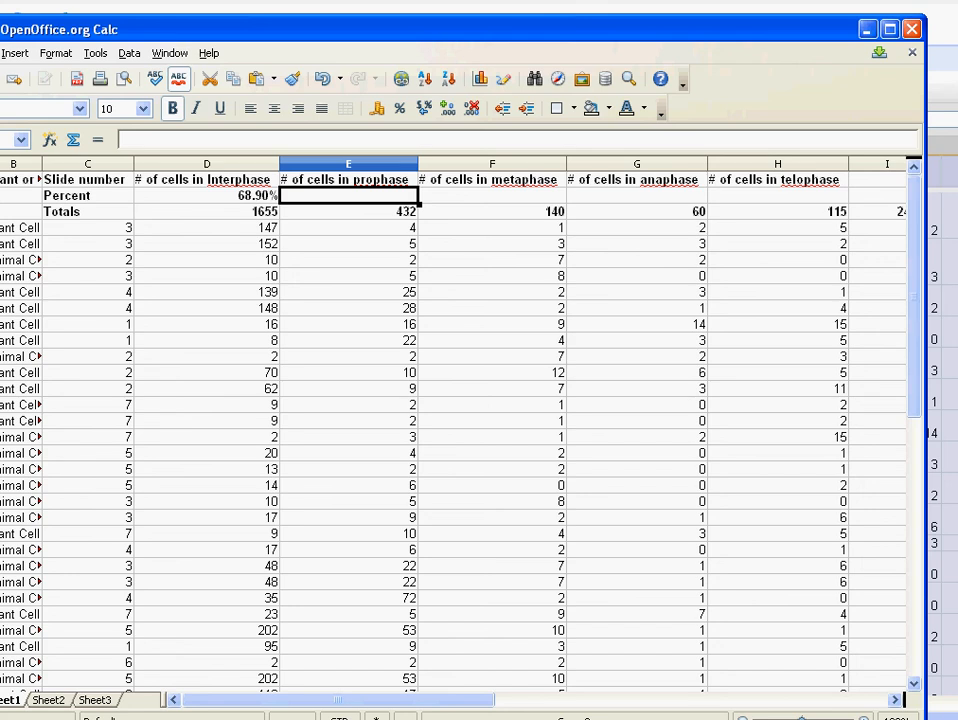
- Fill the percent formula from D2 across to telophase, producing #DIV/0! errors
key(Left)
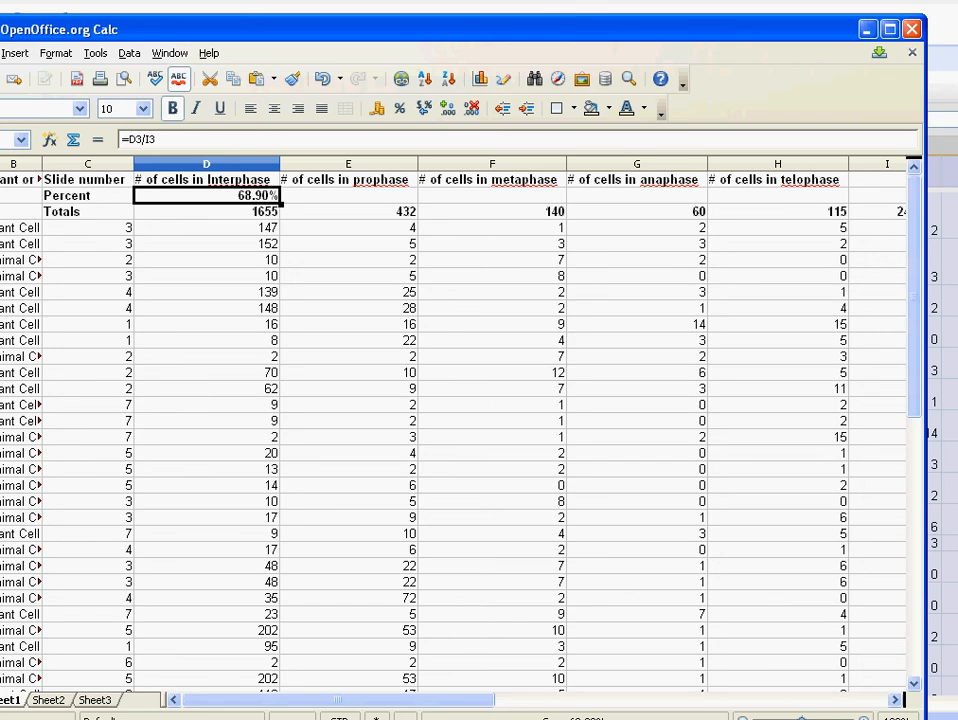
drag(280, 202, 800, 196)
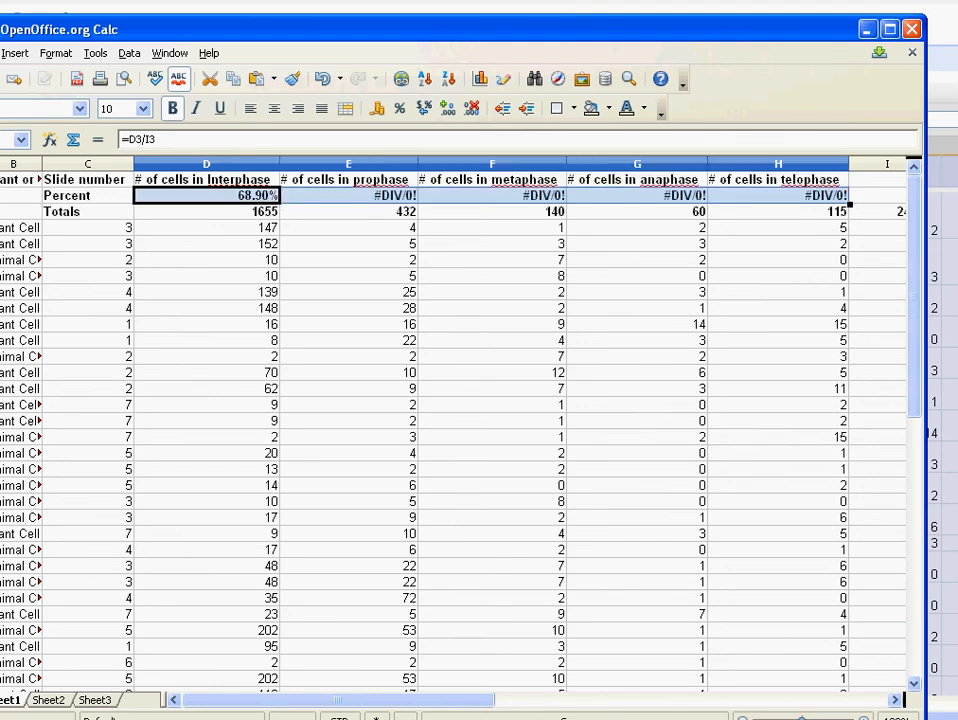
click(205, 195)
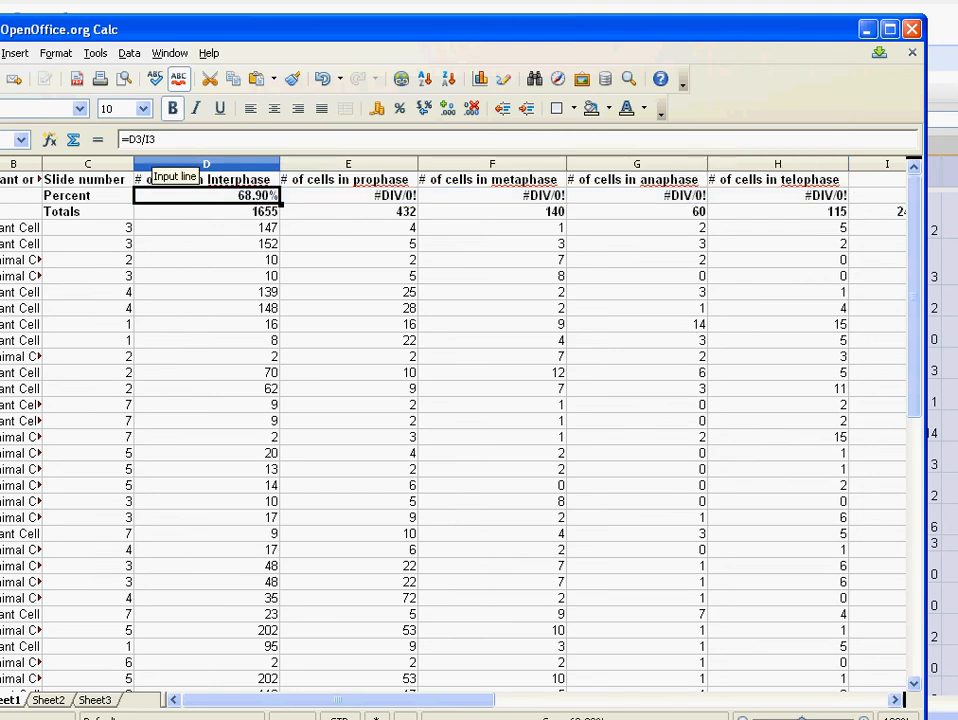
- Inspect the shifted prophase formula E3/J3 and the grand total SUM in I3
key(Right)
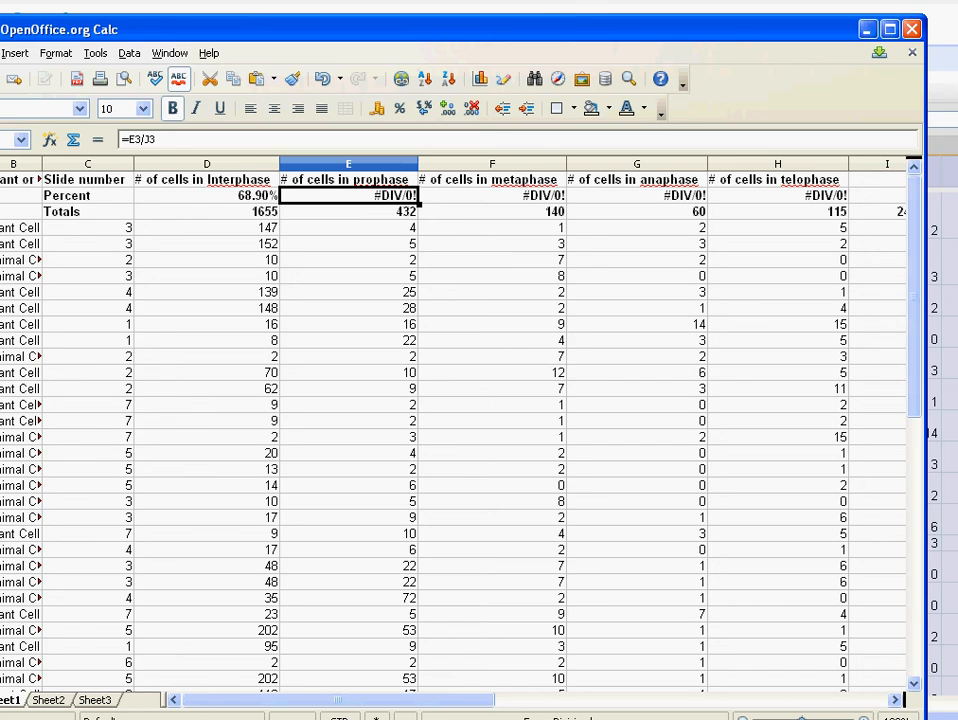
scroll(480, 400, right, 1)
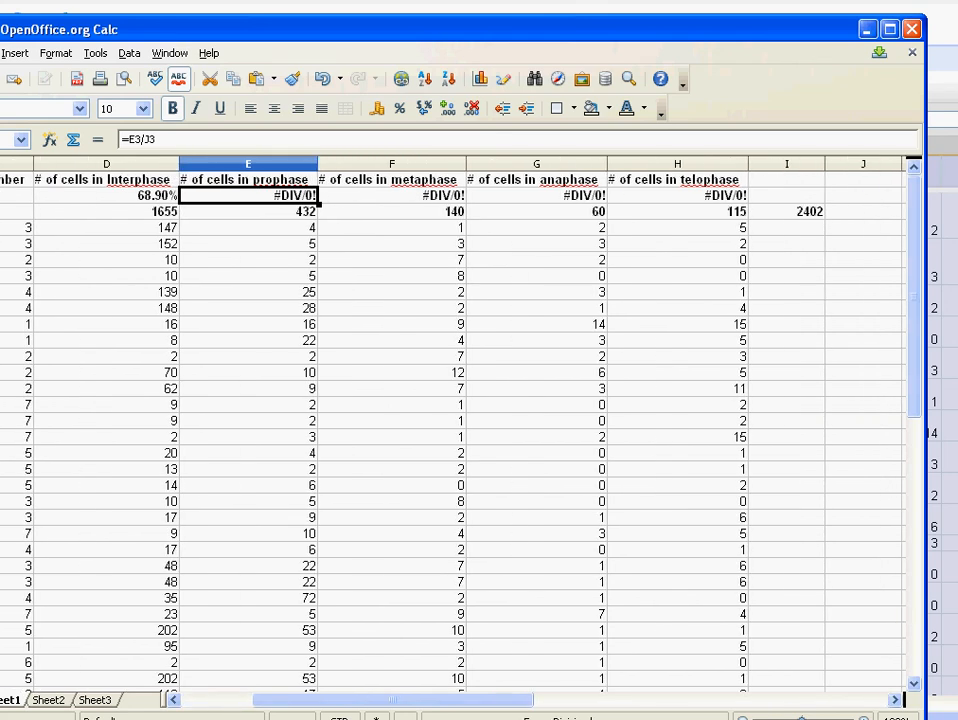
click(786, 211)
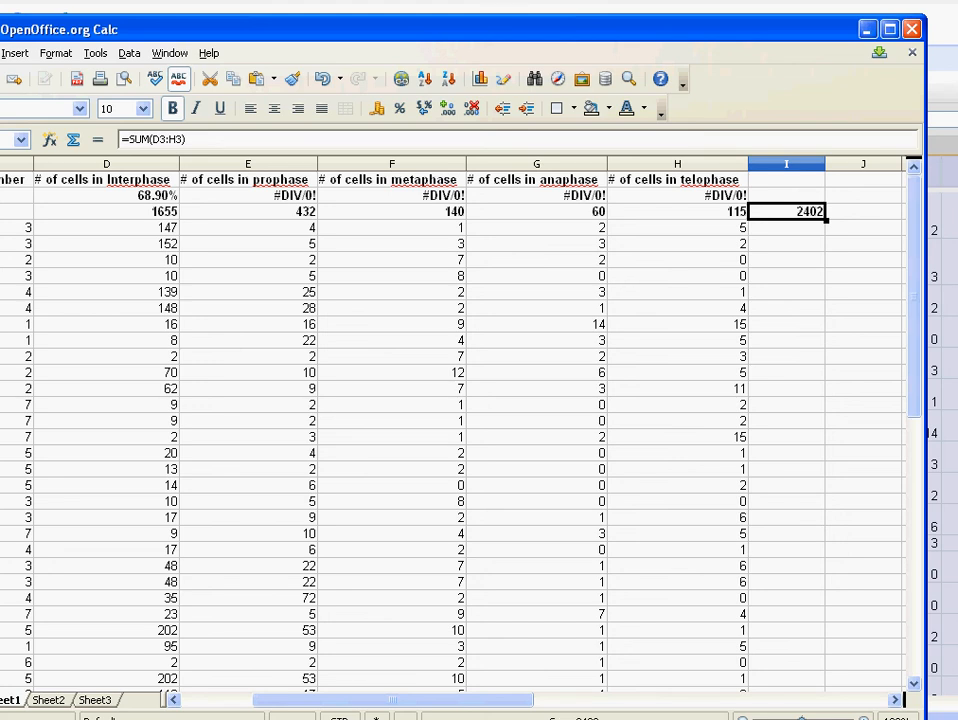
click(106, 195)
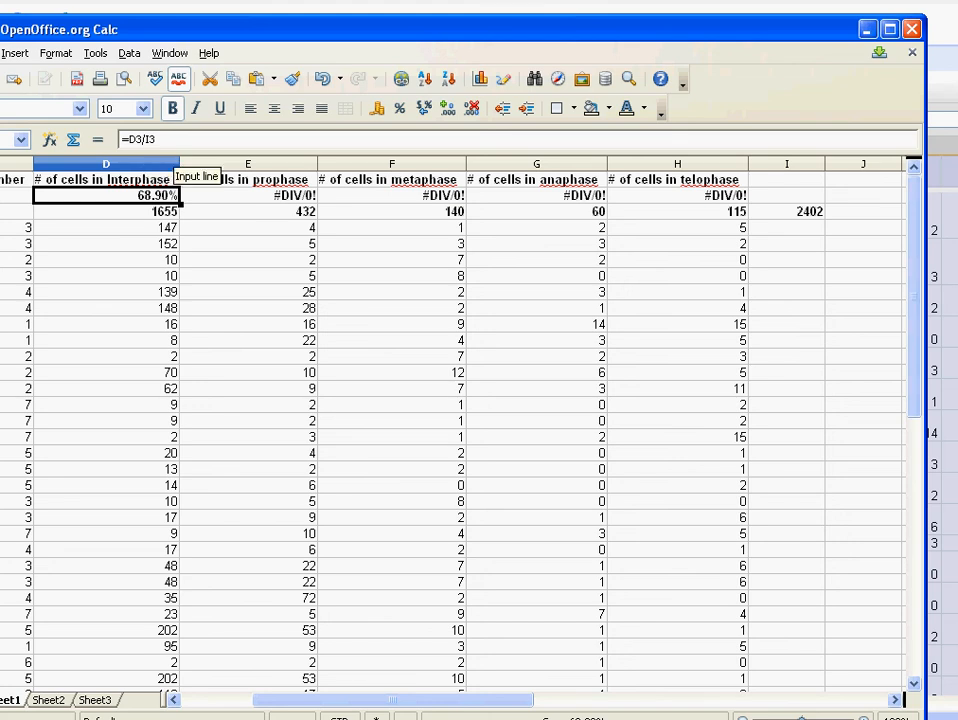
- Edit D2 to =D3/$I3 so the divisor stays on the grand total column
click(180, 139)
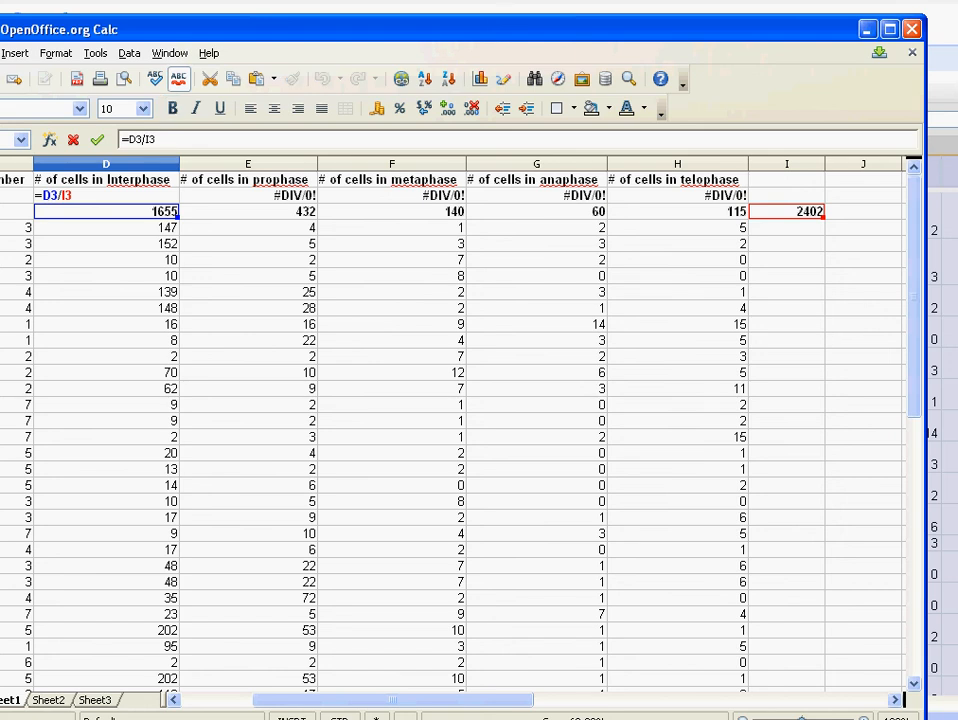
text($)
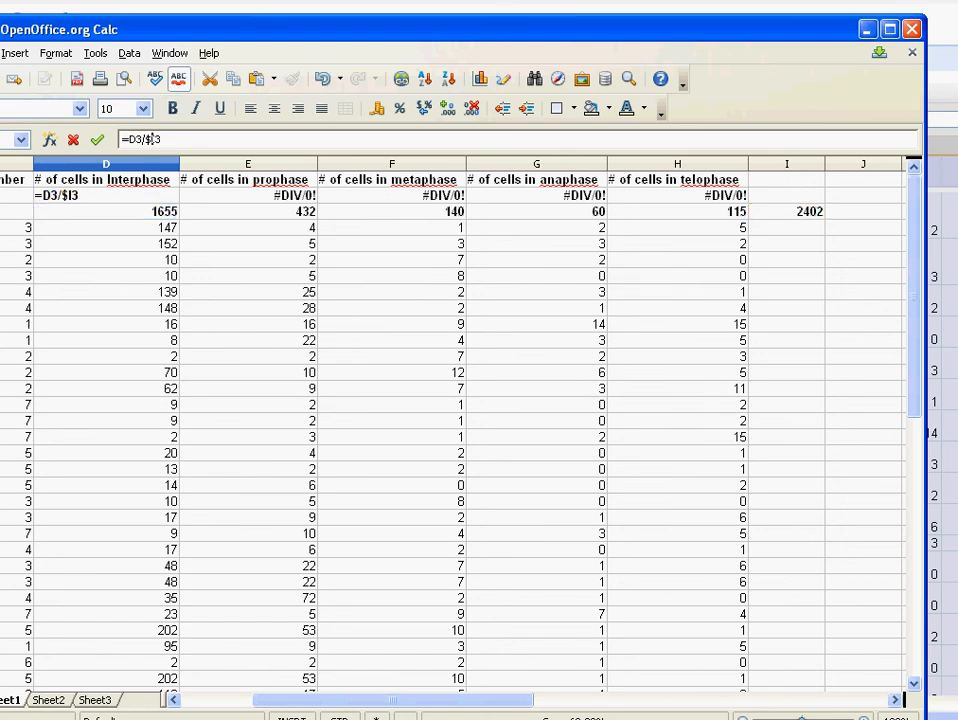
key(Return)
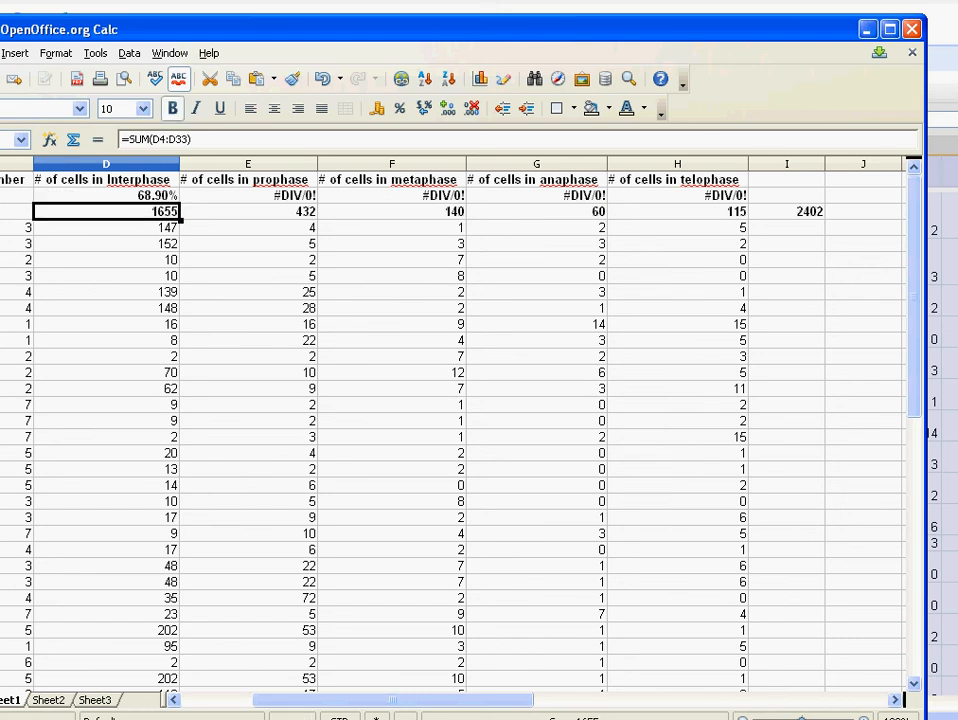
key(Up)
key(Up)
key(Down)
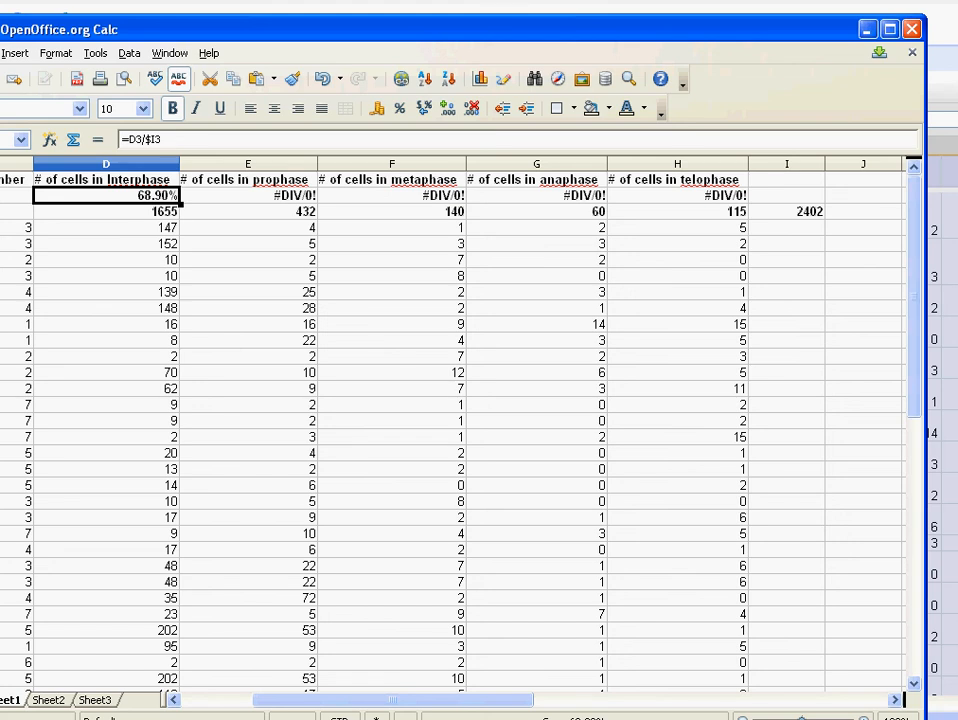
- Fill the locked formula across the Percent row and confirm E3/$I3 and G3/$I3 divide by the grand total
drag(181, 203, 740, 196)
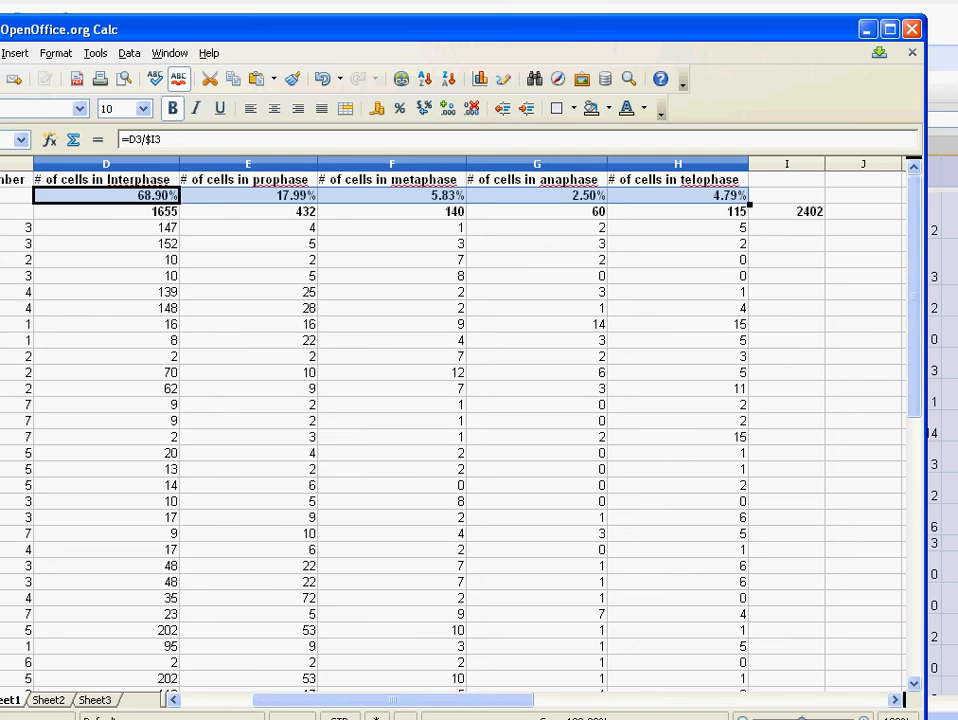
click(105, 195)
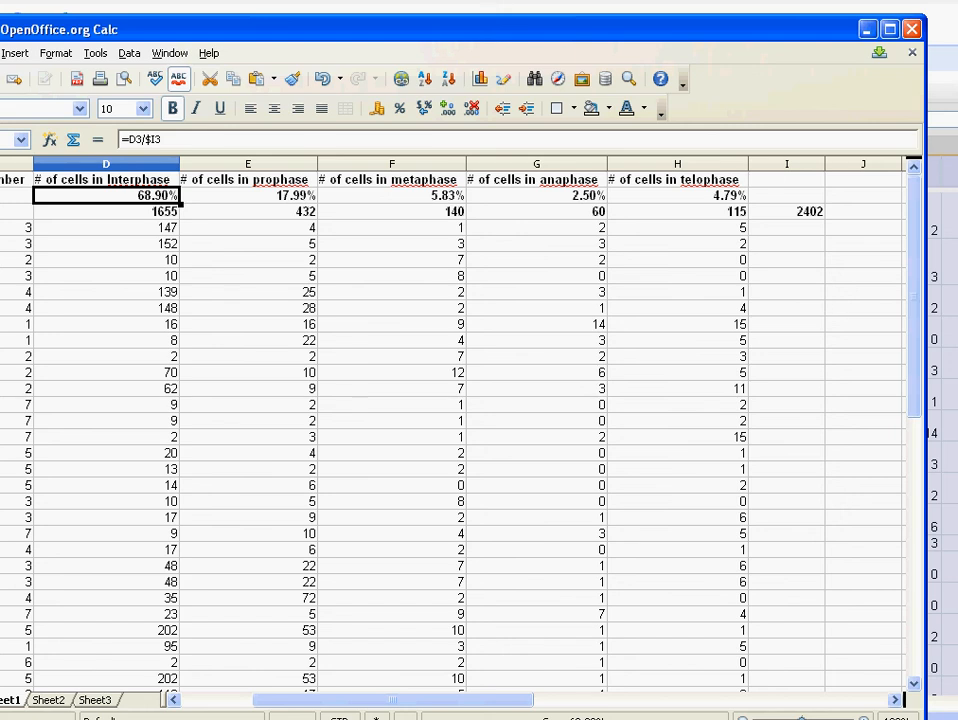
key(Right)
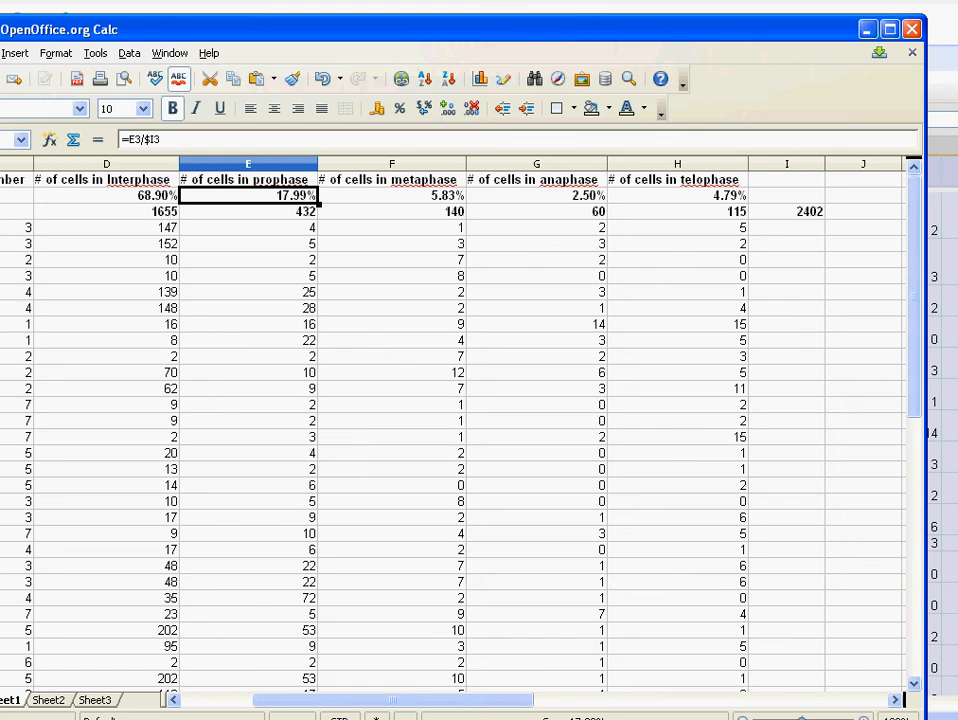
key(Right)
key(Right)
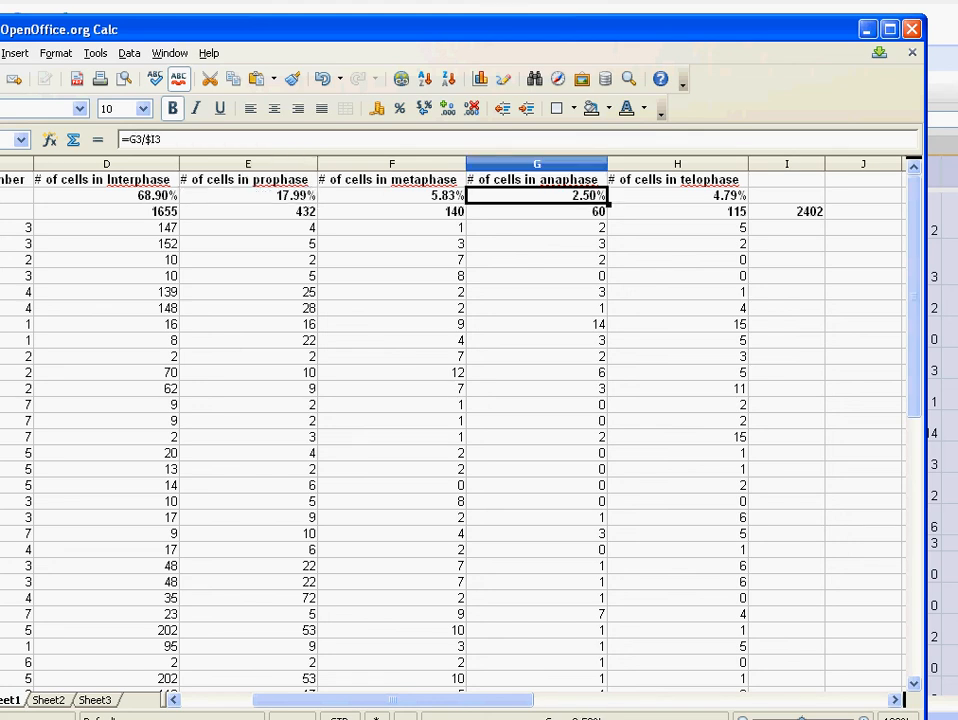